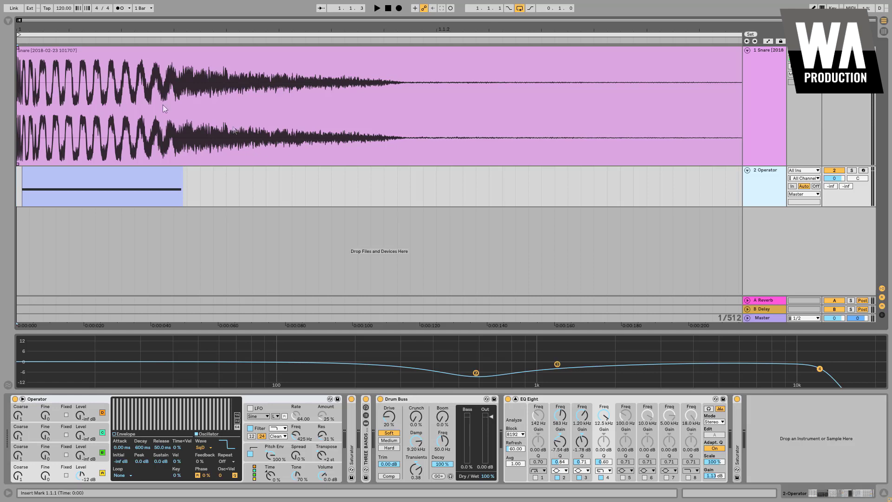
- Add an Operator instrument on a new track below the existing Operator track and unfold that track
{"action": "left_click", "coordinate": [8, 21]}
{"action": "left_click_drag", "start_coordinate": [82, 104], "coordinate": [267, 236]}
{"action": "left_click_drag", "start_coordinate": [256, 32], "coordinate": [716, 261]}
{"action": "left_click", "coordinate": [748, 212]}
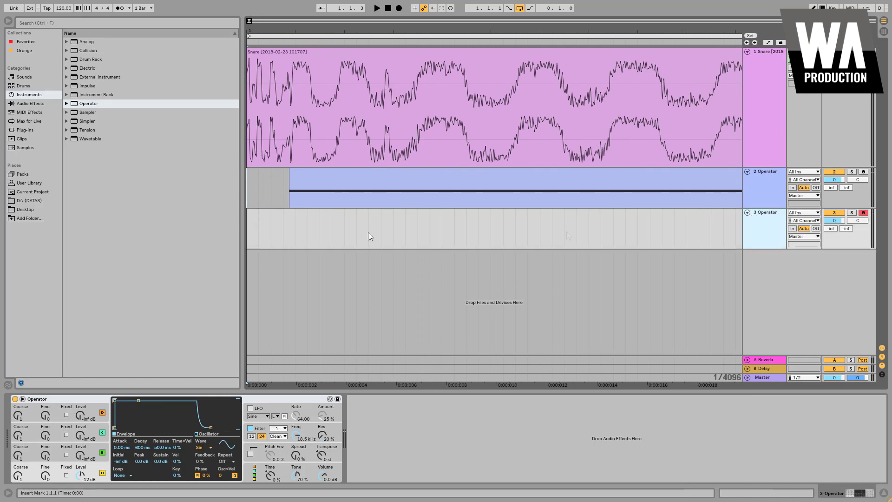
- Create a MIDI clip about 3 ms long at the start of the new Operator track and add a G1 note to it
{"action": "left_click_drag", "start_coordinate": [318, 224], "coordinate": [234, 218]}
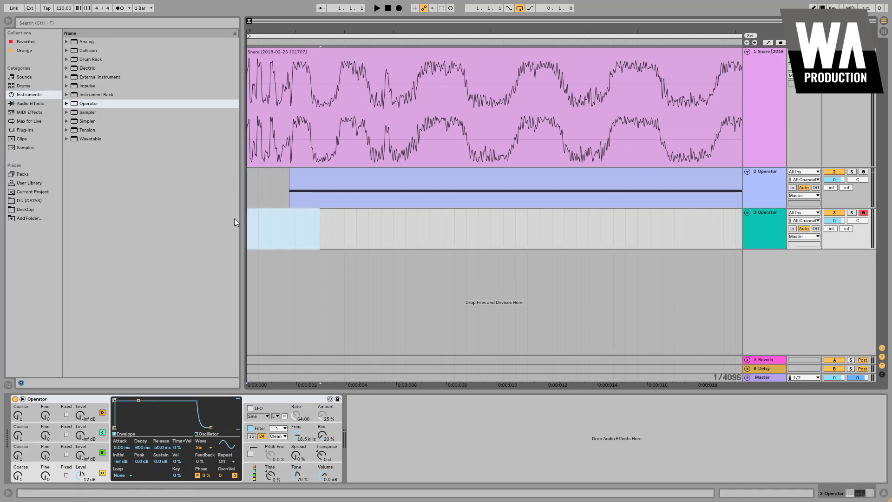
{"action": "key", "text": "ctrl+shift+m"}
{"action": "left_click_drag", "start_coordinate": [275, 393], "coordinate": [275, 327]}
{"action": "left_click", "coordinate": [8, 21]}
{"action": "scroll", "coordinate": [142, 408], "scroll_direction": "down", "scroll_amount": 1}
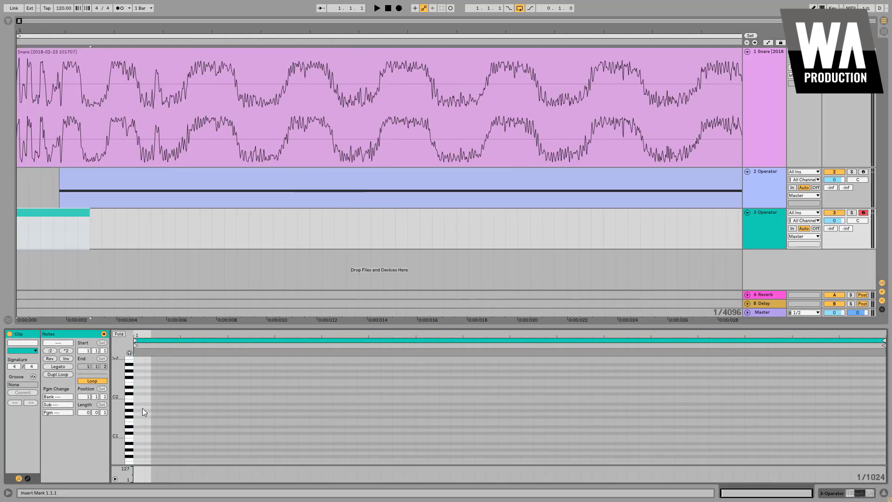
{"action": "scroll", "coordinate": [144, 406], "scroll_direction": "down", "scroll_amount": 1}
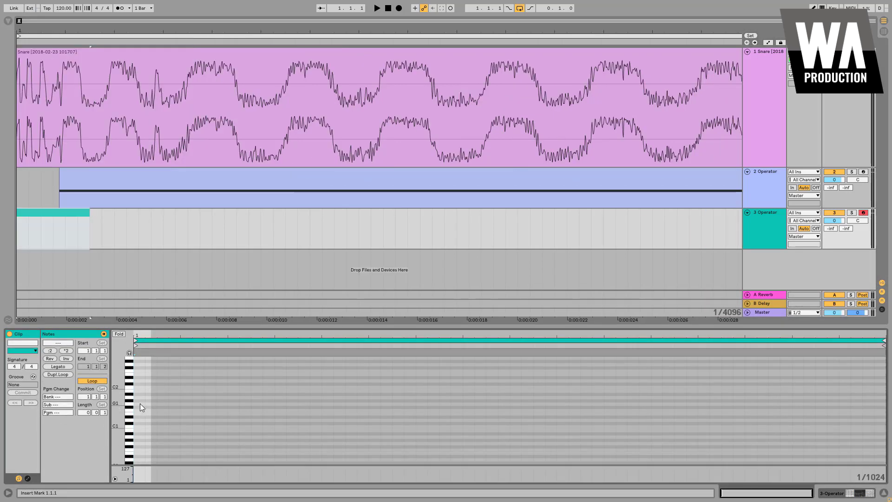
{"action": "double_click", "coordinate": [140, 403]}
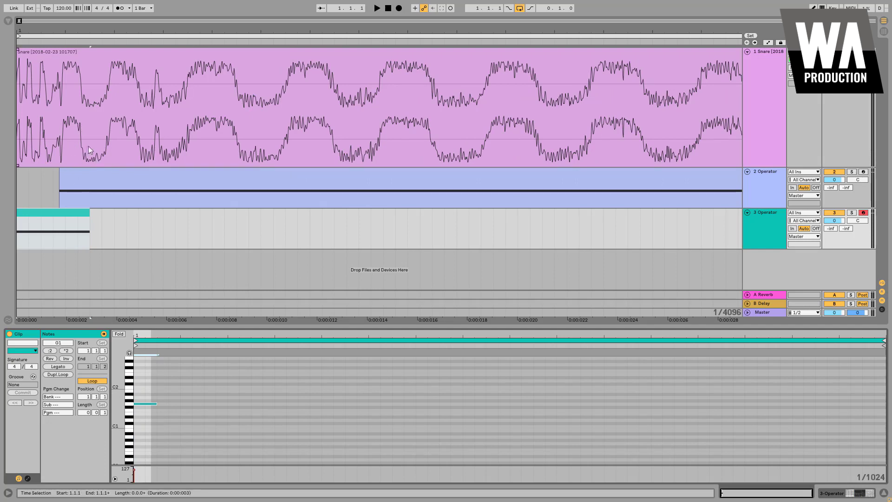
- Examine the new clip's timing against the snare waveform and view the note in the second track's clip
{"action": "left_click_drag", "start_coordinate": [47, 33], "coordinate": [48, 55]}
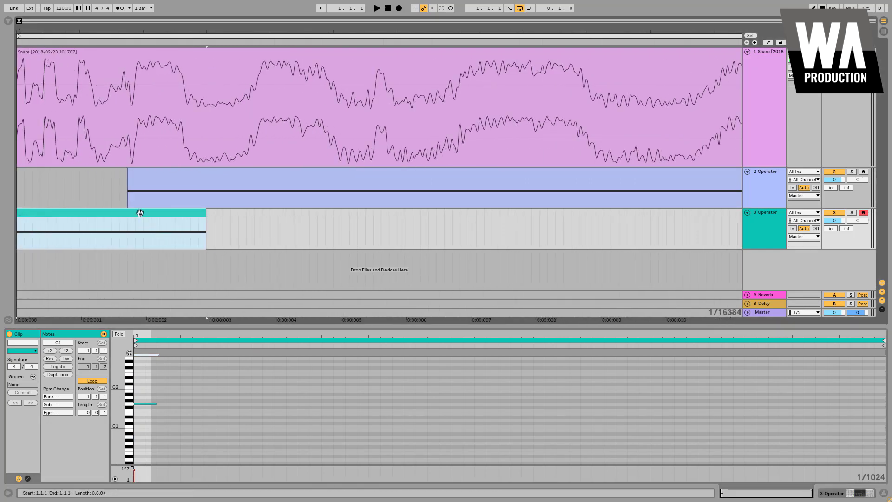
{"action": "left_click", "coordinate": [112, 31]}
{"action": "left_click_drag", "start_coordinate": [112, 30], "coordinate": [112, 10]}
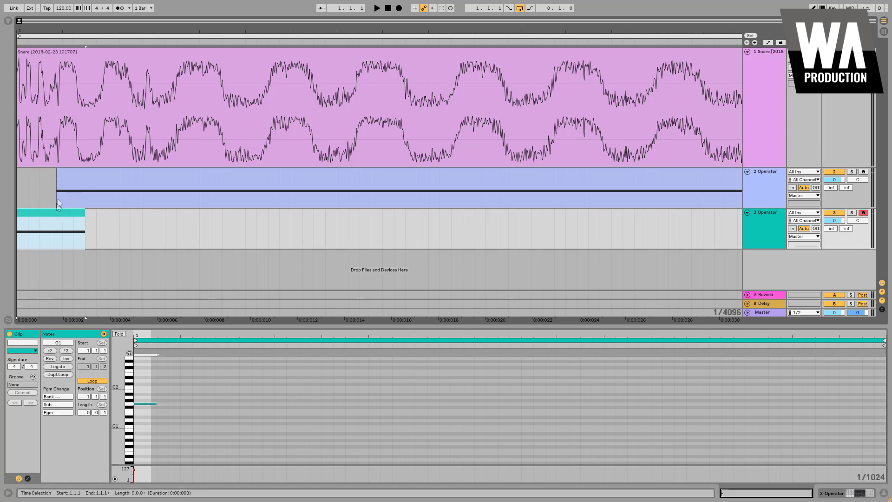
{"action": "left_click", "coordinate": [85, 175]}
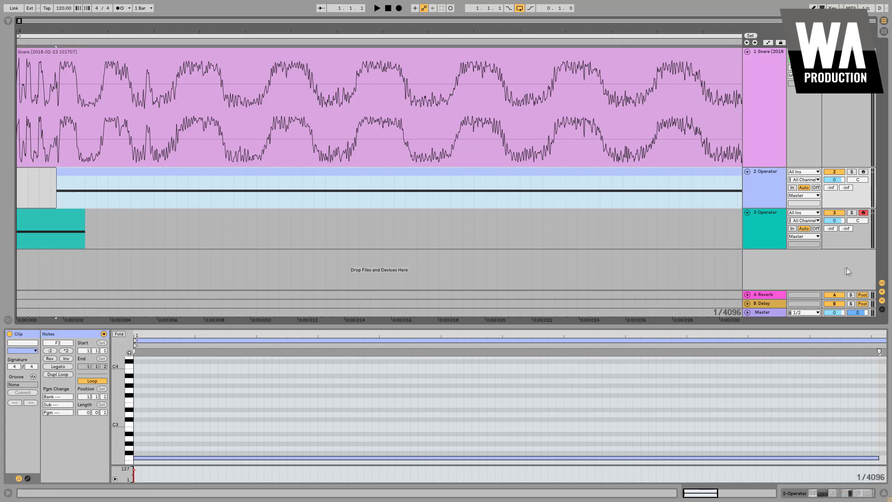
- On the third track's Operator, set oscillator A to level -5.4 dB, coarse 2, 216 ms decay and -inf dB sustain
{"action": "left_click", "coordinate": [768, 213]}
{"action": "left_click", "coordinate": [262, 465]}
{"action": "left_click_drag", "start_coordinate": [80, 474], "coordinate": [80, 472]}
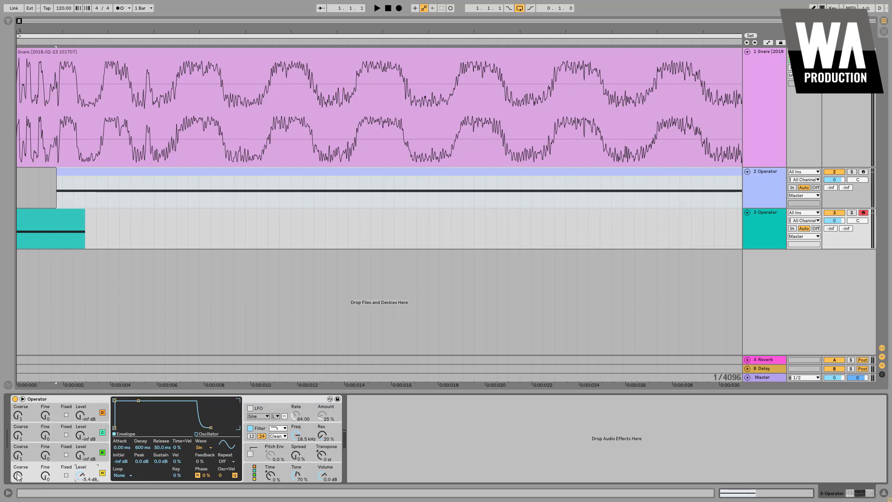
{"action": "key", "text": "Up"}
{"action": "left_click_drag", "start_coordinate": [137, 401], "coordinate": [134, 427]}
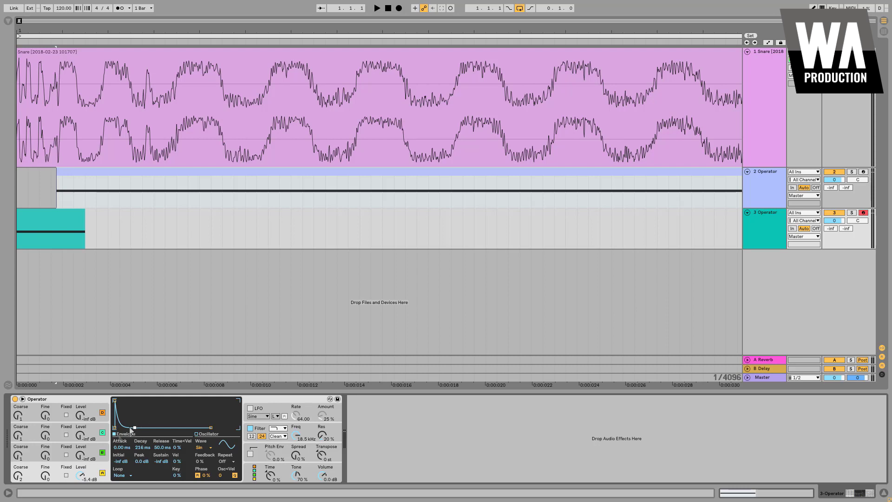
- Set oscillator B's coarse tuning to 2 and raise the levels of oscillators B and A to 0.0 dB
{"action": "left_click", "coordinate": [48, 458]}
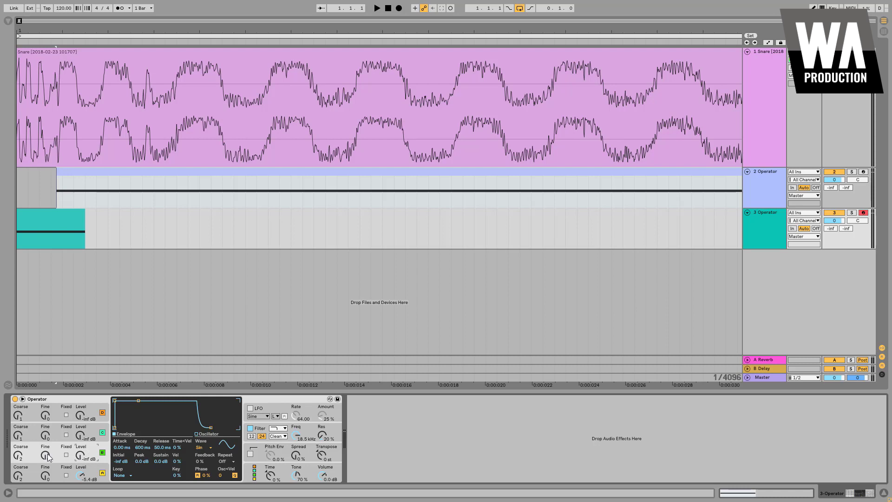
{"action": "left_click_drag", "start_coordinate": [80, 455], "coordinate": [80, 439]}
{"action": "left_click_drag", "start_coordinate": [81, 474], "coordinate": [82, 465]}
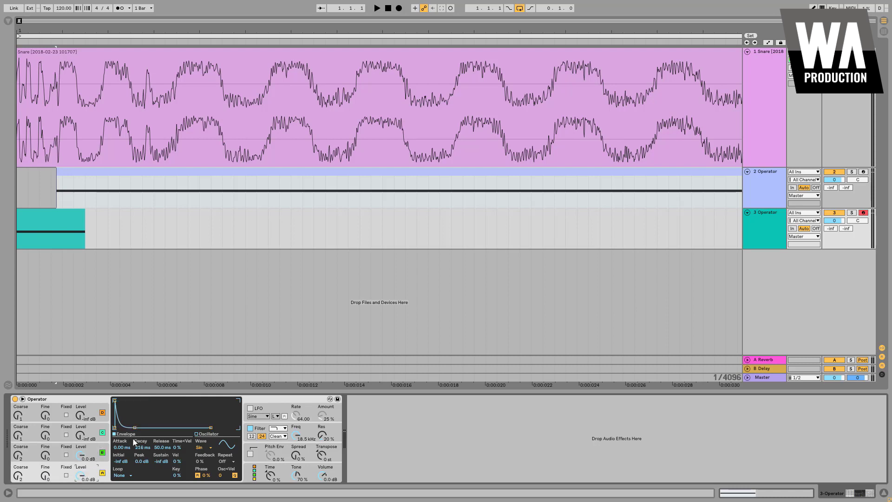
- Give oscillator B a 29.2 ms decay with -inf dB sustain and draw falling lower harmonics for a user waveform
{"action": "left_click", "coordinate": [87, 449]}
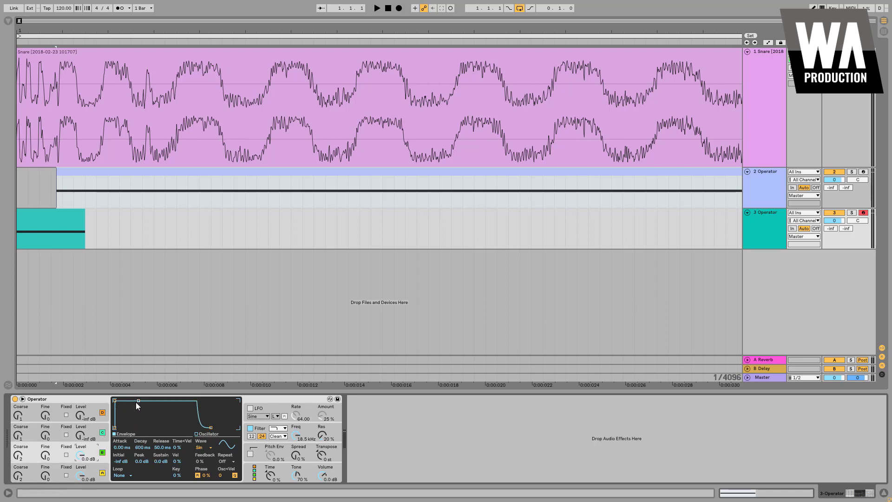
{"action": "left_click_drag", "start_coordinate": [137, 400], "coordinate": [126, 427]}
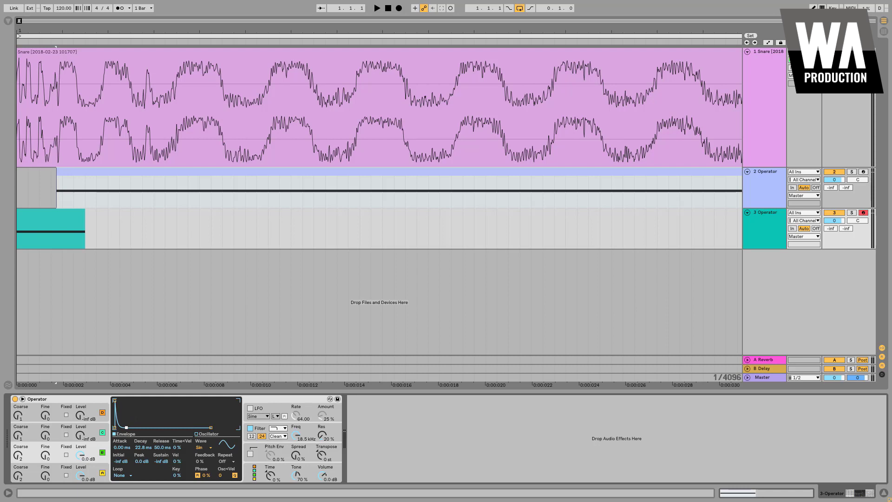
{"action": "left_click", "coordinate": [207, 438]}
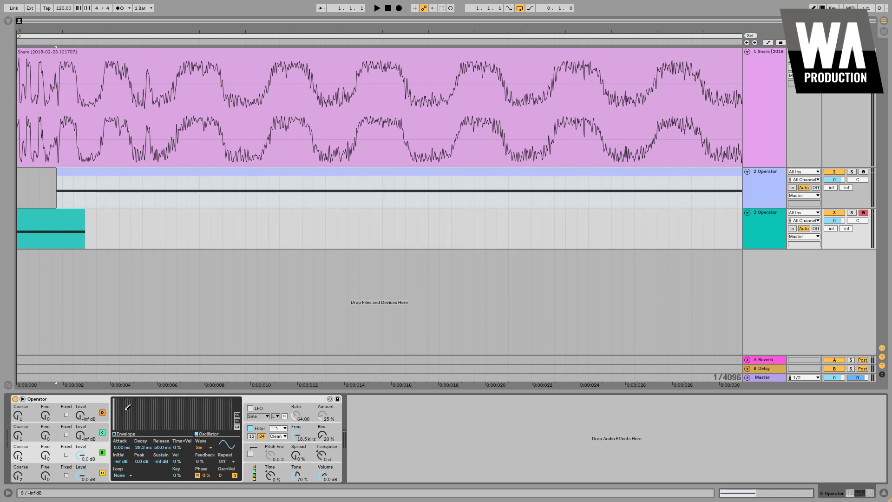
{"action": "mouse_move", "coordinate": [118, 403]}
{"action": "left_mouse_down"}
{"action": "mouse_move", "coordinate": [120, 424]}
{"action": "mouse_move", "coordinate": [117, 401]}
{"action": "mouse_move", "coordinate": [119, 414]}
{"action": "mouse_move", "coordinate": [155, 399]}
{"action": "left_mouse_up"}
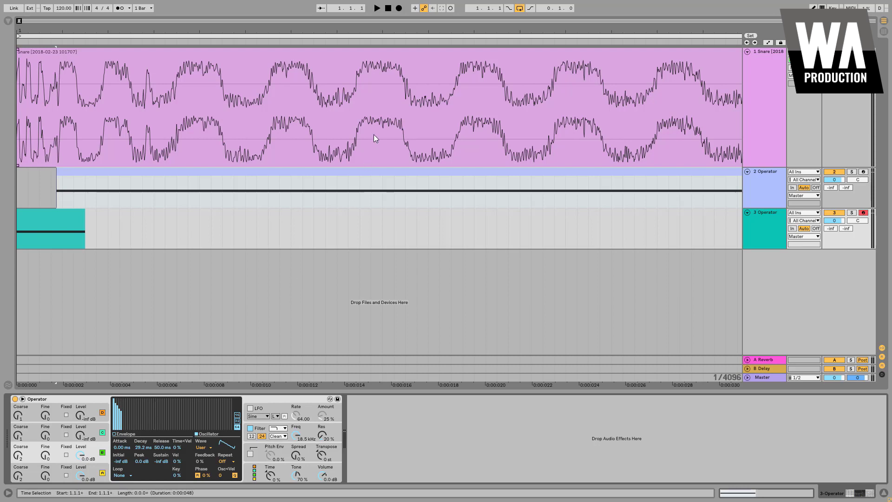
- Move the snare clip slightly later, to about where the second track's clip begins, and audition the layers
{"action": "key", "text": "space"}
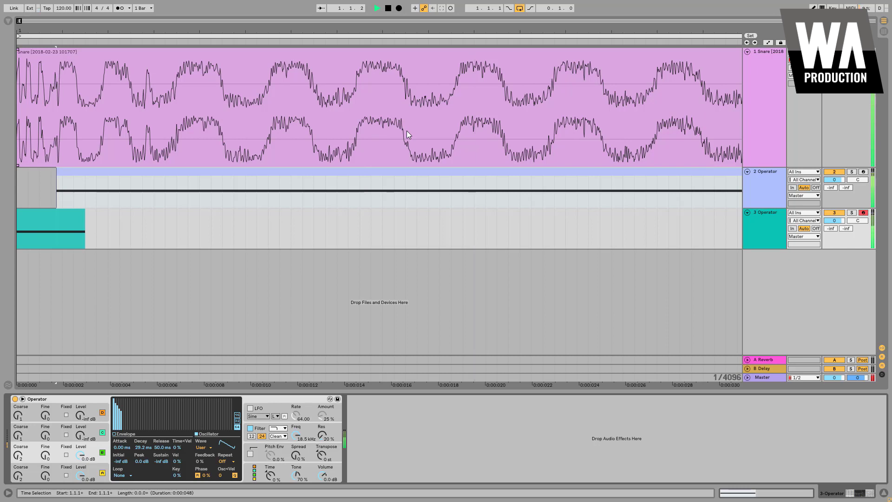
{"action": "key", "text": "space"}
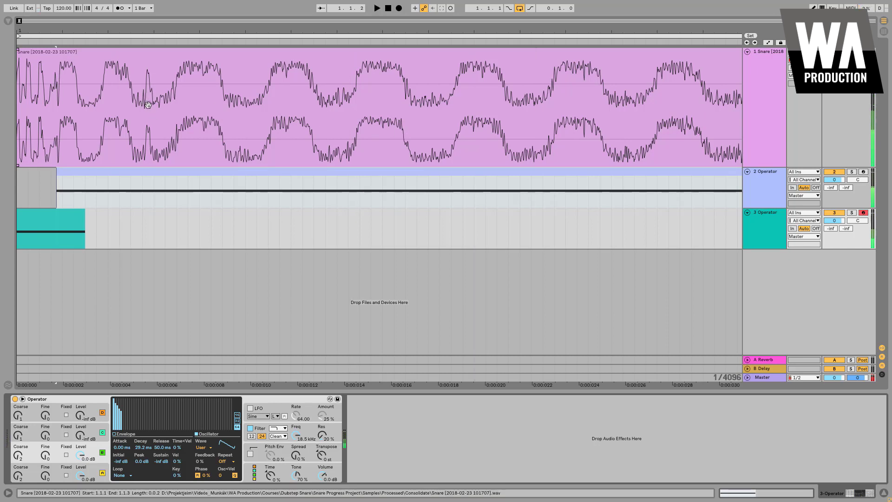
{"action": "left_click_drag", "start_coordinate": [19, 57], "coordinate": [65, 60]}
{"action": "left_click_drag", "start_coordinate": [86, 31], "coordinate": [86, 18]}
{"action": "key", "text": "space"}
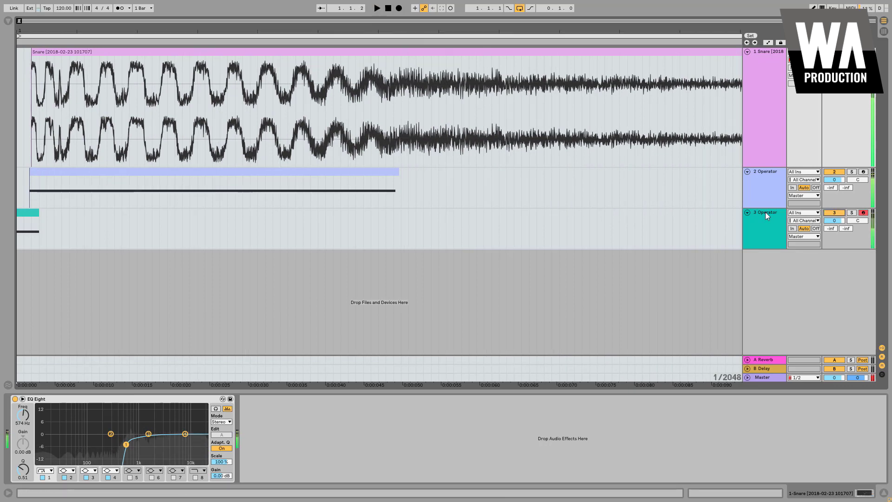
{"action": "key", "text": "space"}
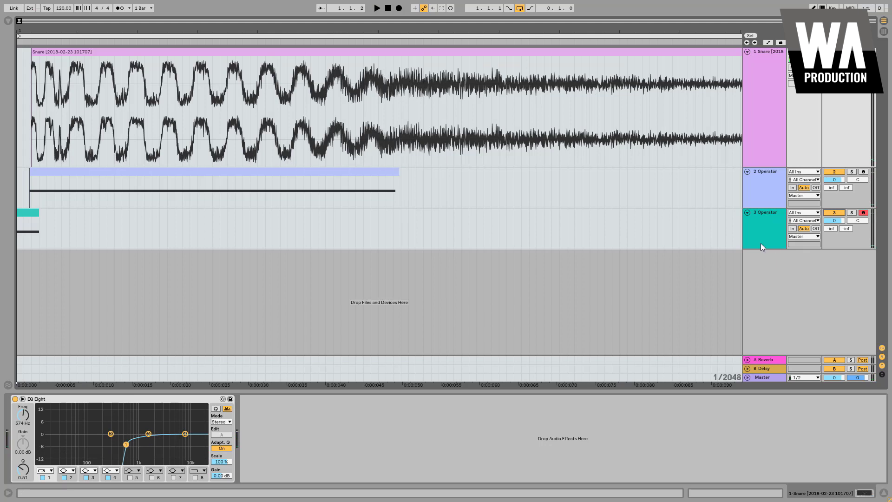
- Set oscillator C to the looped noise wave with coarse 18 and level 0.0 dB
{"action": "left_click", "coordinate": [774, 215]}
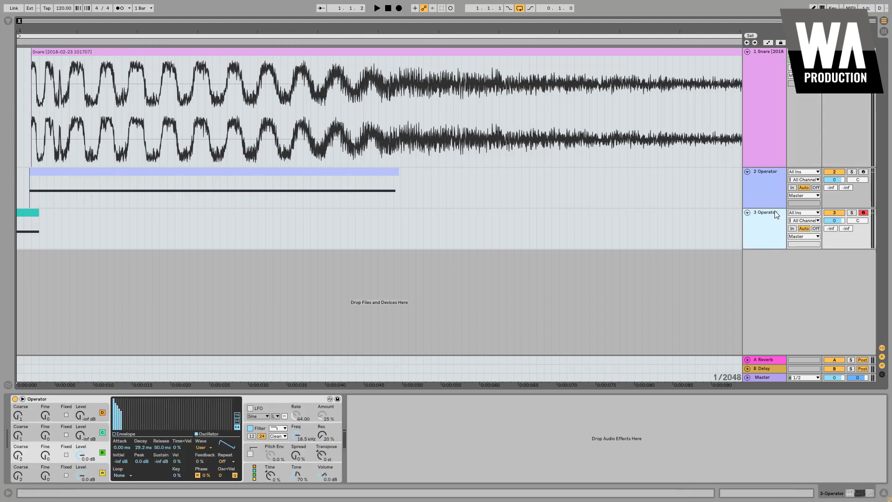
{"action": "left_click", "coordinate": [92, 428]}
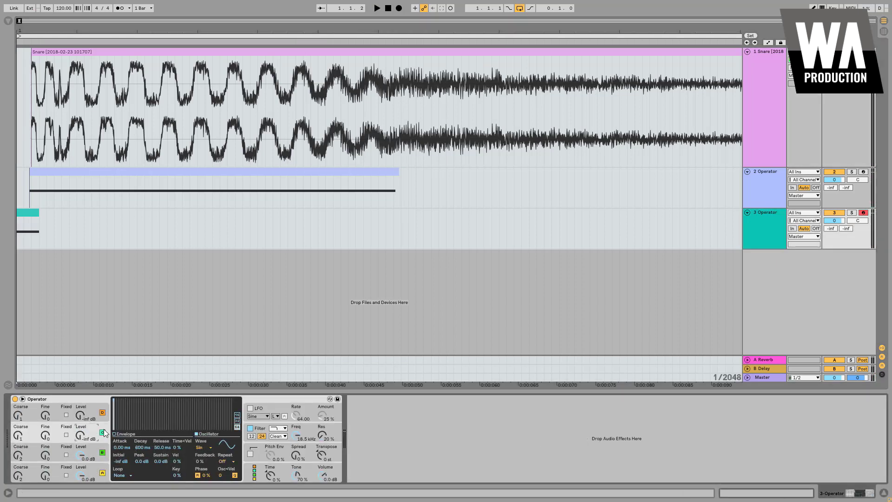
{"action": "left_click", "coordinate": [199, 448]}
{"action": "left_click", "coordinate": [208, 433]}
{"action": "left_click_drag", "start_coordinate": [80, 435], "coordinate": [80, 400]}
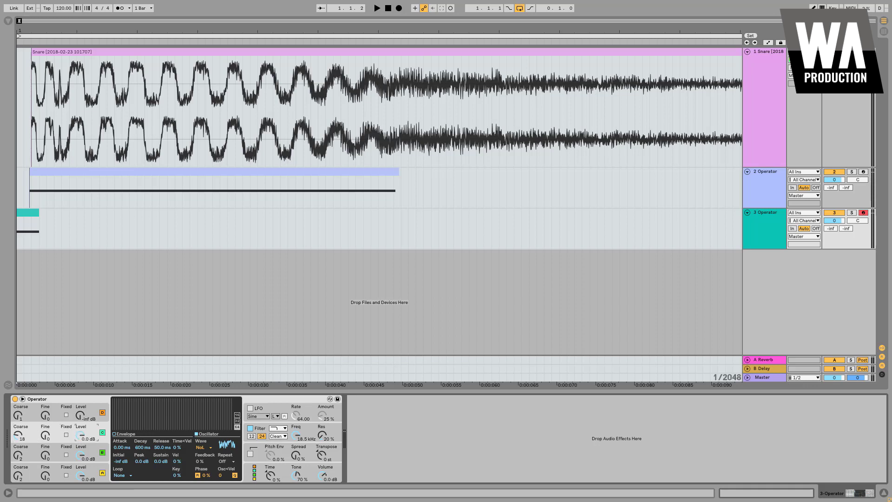
- Play back the layers and compare the sound with oscillator C off and on
{"action": "key", "text": "space"}
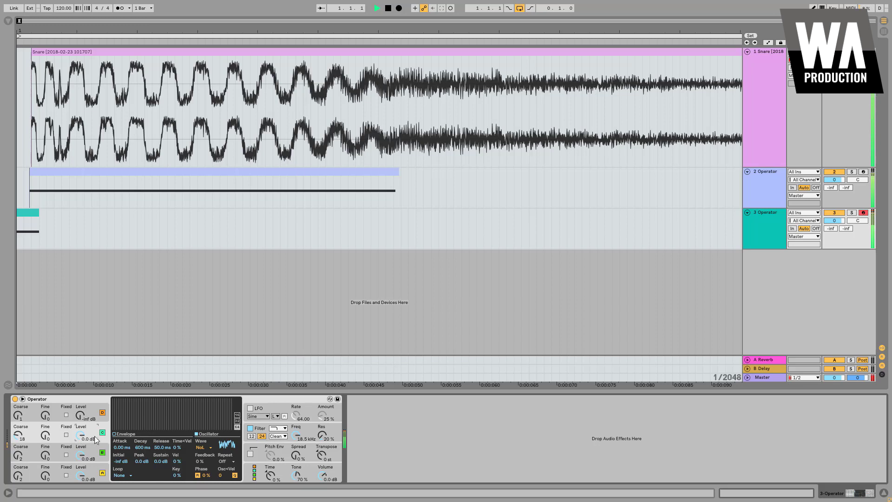
{"action": "left_click", "coordinate": [102, 433]}
{"action": "left_click", "coordinate": [103, 433]}
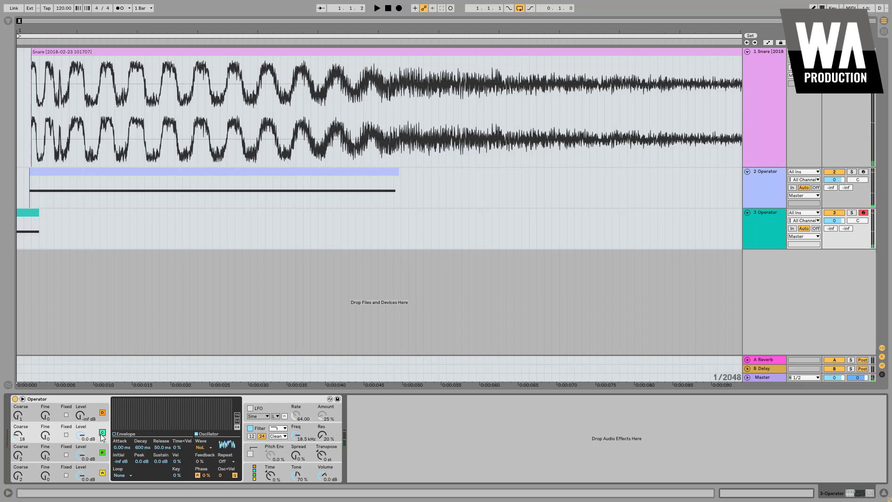
- Set oscillator D to level 0.0 dB, coarse 4 and phase 45%
{"action": "left_click", "coordinate": [24, 218]}
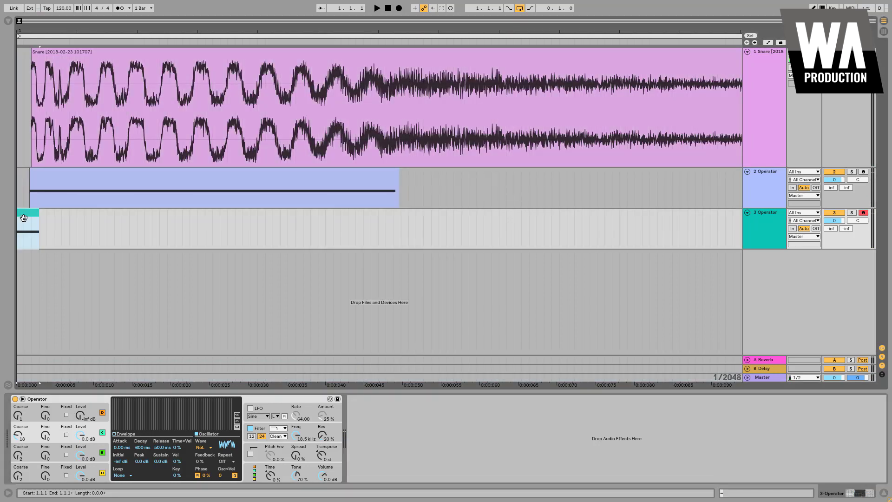
{"action": "left_click", "coordinate": [336, 163]}
{"action": "left_click_drag", "start_coordinate": [80, 415], "coordinate": [88, 408]}
{"action": "left_click", "coordinate": [17, 414]}
{"action": "left_click_drag", "start_coordinate": [18, 413], "coordinate": [18, 410]}
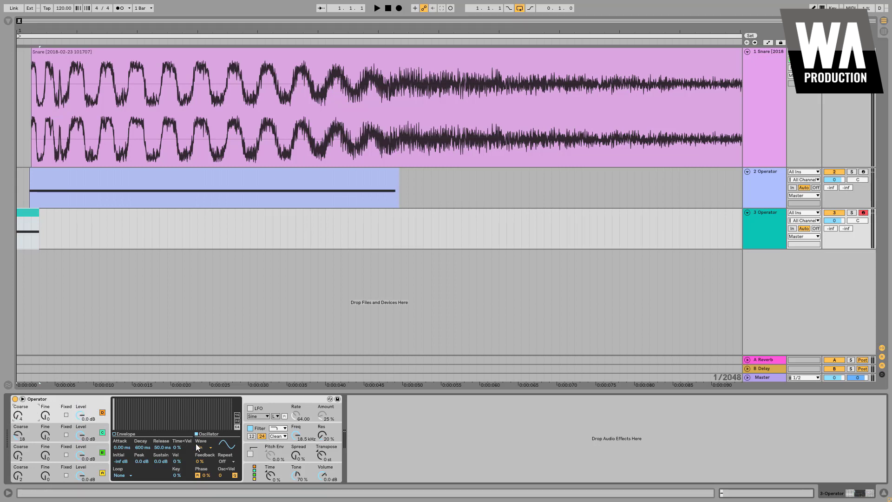
{"action": "left_click_drag", "start_coordinate": [205, 475], "coordinate": [205, 472]}
- Solo the third track and adjust oscillator D's phase to 48% while auditioning it
{"action": "left_click", "coordinate": [852, 213]}
{"action": "left_click", "coordinate": [770, 211]}
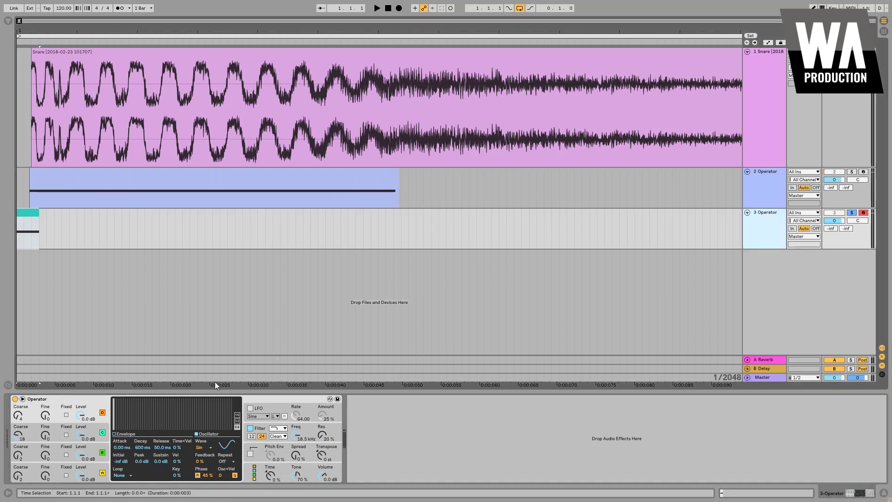
{"action": "left_click", "coordinate": [31, 214]}
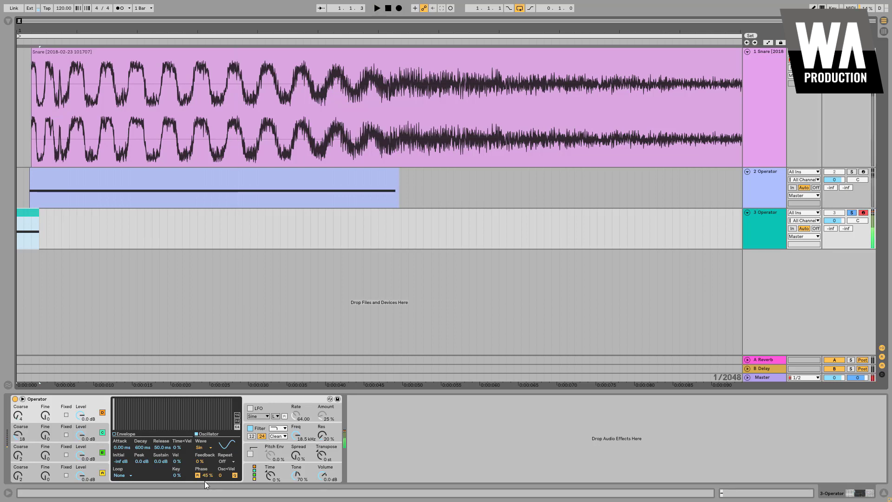
{"action": "mouse_move", "coordinate": [207, 476]}
{"action": "left_mouse_down"}
{"action": "mouse_move", "coordinate": [207, 455]}
{"action": "mouse_move", "coordinate": [206, 472]}
{"action": "left_mouse_up"}
{"action": "key", "text": "space"}
{"action": "key", "text": "space"}
{"action": "key", "text": "space"}
{"action": "key", "text": "space"}
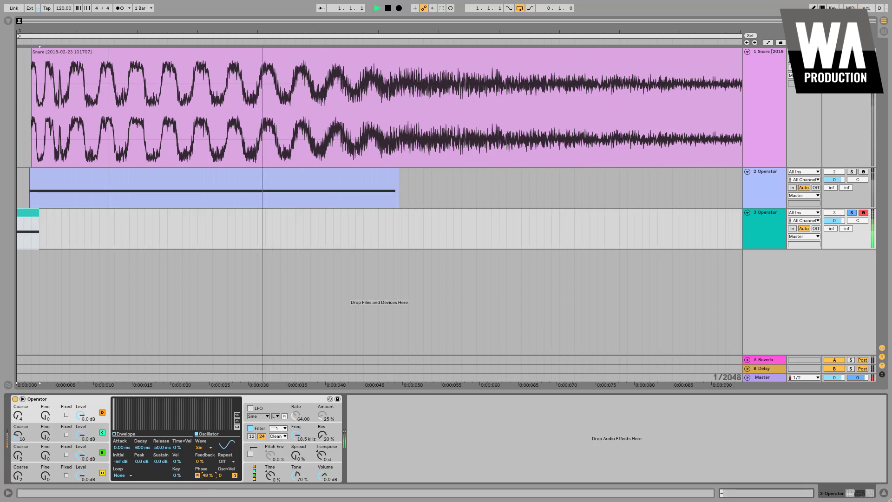
{"action": "left_click_drag", "start_coordinate": [207, 475], "coordinate": [207, 475]}
{"action": "key", "text": "space"}
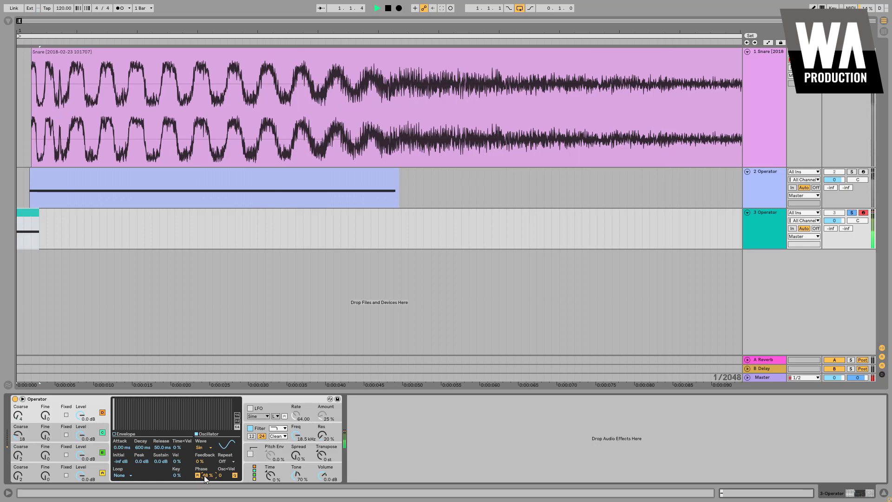
{"action": "key", "text": "space"}
- Try oscillator B's phase at 40% and set it to 68% while auditioning the soloed track
{"action": "left_click", "coordinate": [92, 450]}
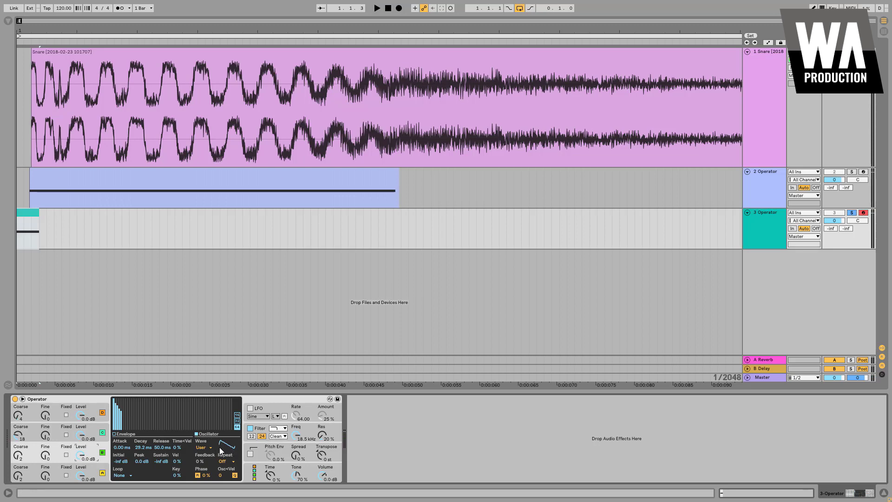
{"action": "key", "text": "space"}
{"action": "mouse_move", "coordinate": [204, 474]}
{"action": "left_mouse_down"}
{"action": "mouse_move", "coordinate": [204, 466]}
{"action": "mouse_move", "coordinate": [205, 482]}
{"action": "left_mouse_up"}
{"action": "key", "text": "space"}
{"action": "key", "text": "space"}
{"action": "key", "text": "space"}
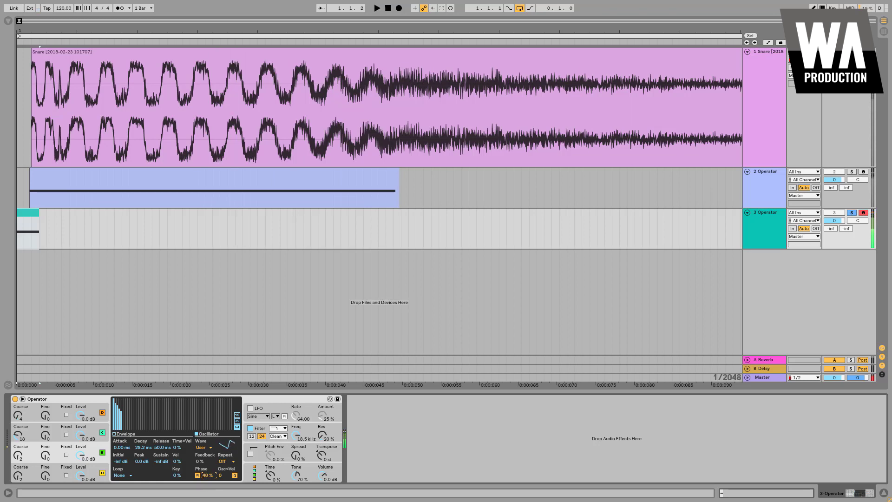
{"action": "left_click_drag", "start_coordinate": [205, 475], "coordinate": [205, 470]}
{"action": "key", "text": "space"}
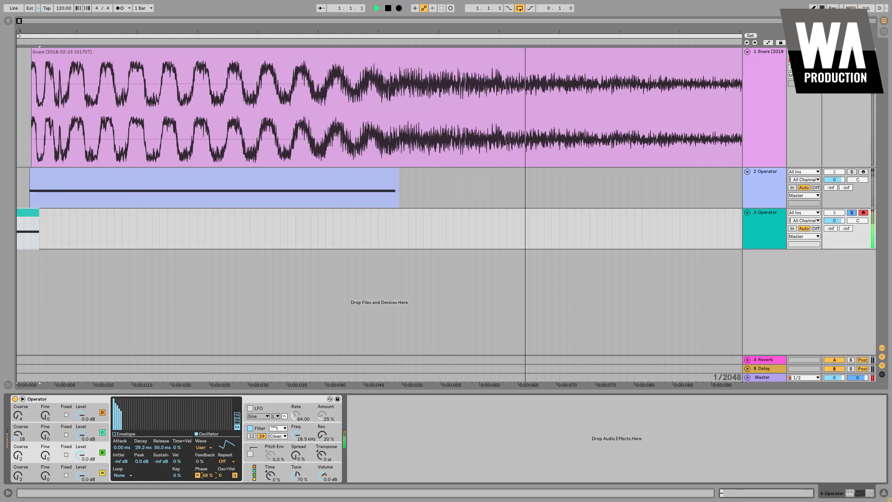
{"action": "key", "text": "space"}
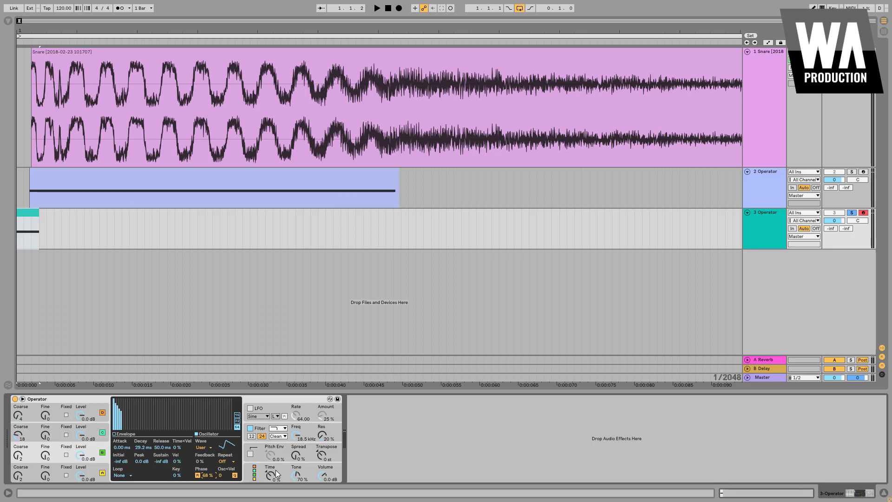
- Set Operator's global Time to -36% while auditioning the soloed transient layer
{"action": "key", "text": "space"}
{"action": "left_click_drag", "start_coordinate": [269, 474], "coordinate": [269, 481]}
{"action": "mouse_move", "coordinate": [271, 475]}
{"action": "left_mouse_down"}
{"action": "mouse_move", "coordinate": [271, 488]}
{"action": "mouse_move", "coordinate": [270, 458]}
{"action": "mouse_move", "coordinate": [269, 486]}
{"action": "left_mouse_up"}
{"action": "key", "text": "space"}
{"action": "left_click", "coordinate": [213, 307]}
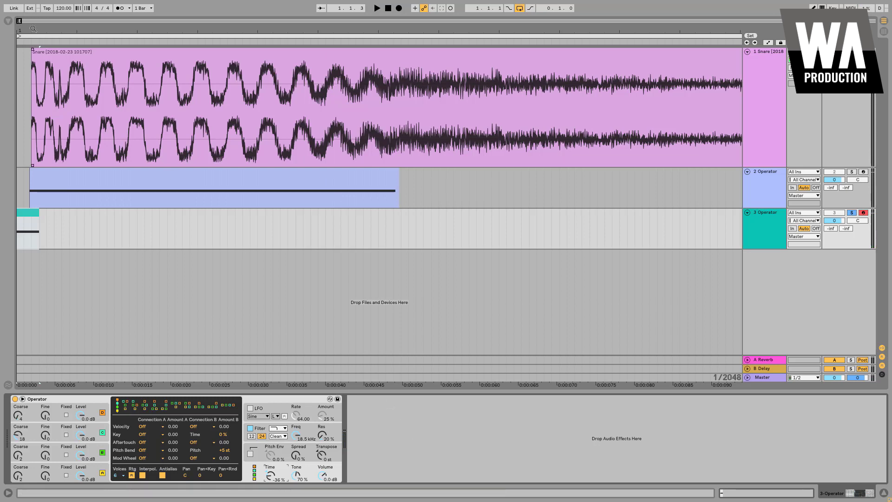
- Add Overdrive after Operator and set bandwidth 9.00, Drive 55%, Tone 35%, Dynamics 48% and Dry/Wet 45% while auditioning
{"action": "left_click", "coordinate": [8, 21]}
{"action": "left_click", "coordinate": [32, 103]}
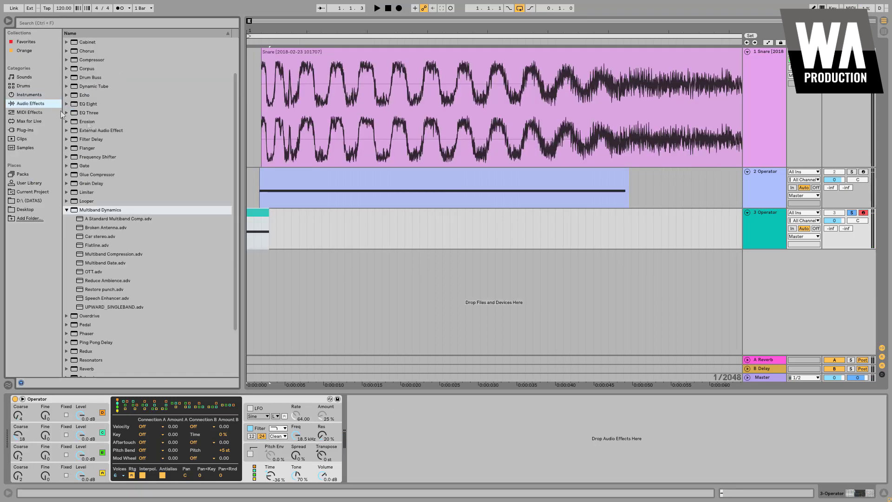
{"action": "scroll", "coordinate": [110, 205], "scroll_direction": "down", "scroll_amount": 3}
{"action": "left_click_drag", "start_coordinate": [89, 257], "coordinate": [378, 409]}
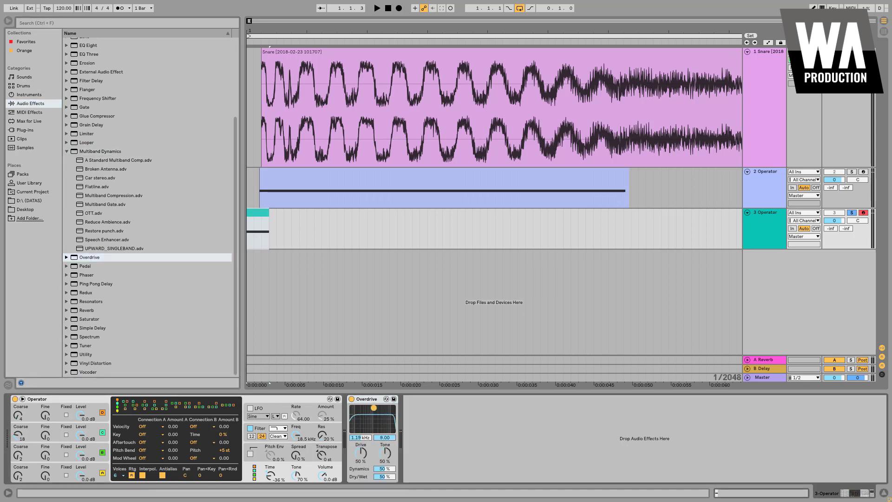
{"action": "key", "text": "space"}
{"action": "left_click_drag", "start_coordinate": [378, 447], "coordinate": [383, 471]}
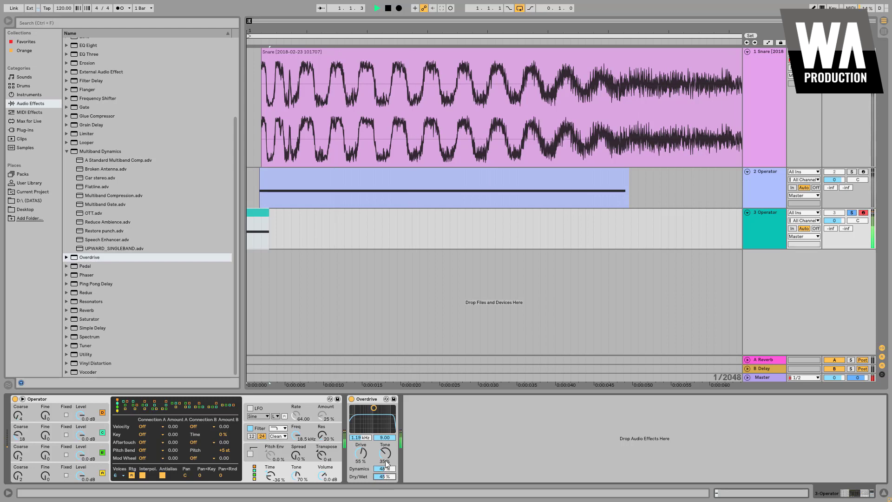
{"action": "key", "text": "space"}
- Add EQ Eight after Overdrive and make band 1 a low cut at about 42.6 Hz with Q 0.10
{"action": "scroll", "coordinate": [96, 102], "scroll_direction": "up", "scroll_amount": 3}
{"action": "left_click_drag", "start_coordinate": [94, 116], "coordinate": [479, 434]}
{"action": "left_click", "coordinate": [469, 435]}
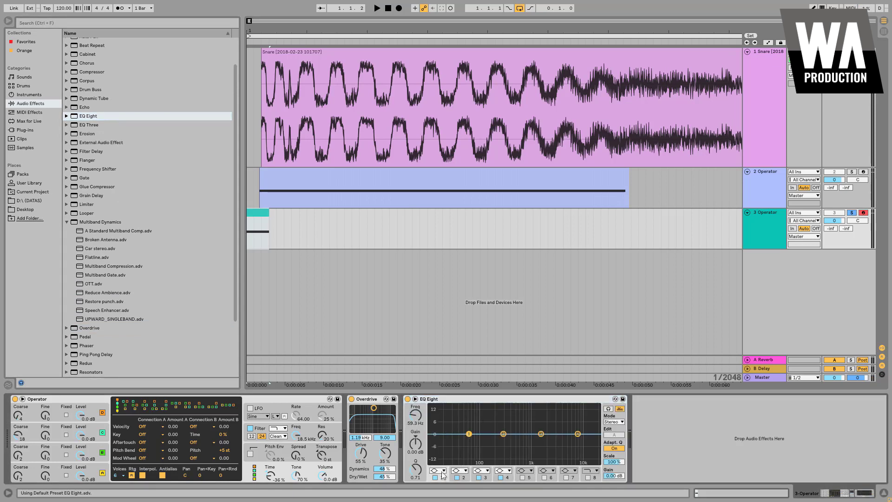
{"action": "left_click", "coordinate": [438, 471]}
{"action": "left_click", "coordinate": [439, 416]}
{"action": "left_click_drag", "start_coordinate": [469, 433], "coordinate": [462, 464]}
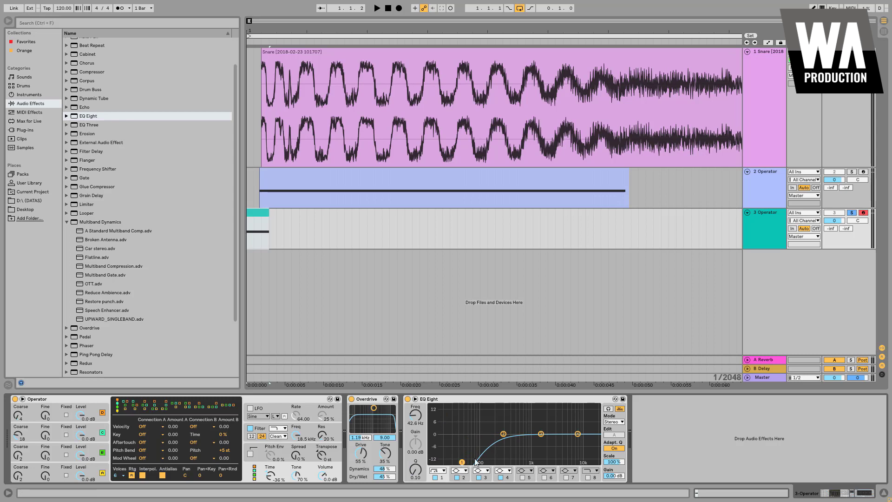
- Make band 4 of EQ Eight a high cut at about 10.7 kHz with Q 0.72
{"action": "left_click", "coordinate": [577, 434]}
{"action": "left_click", "coordinate": [503, 470]}
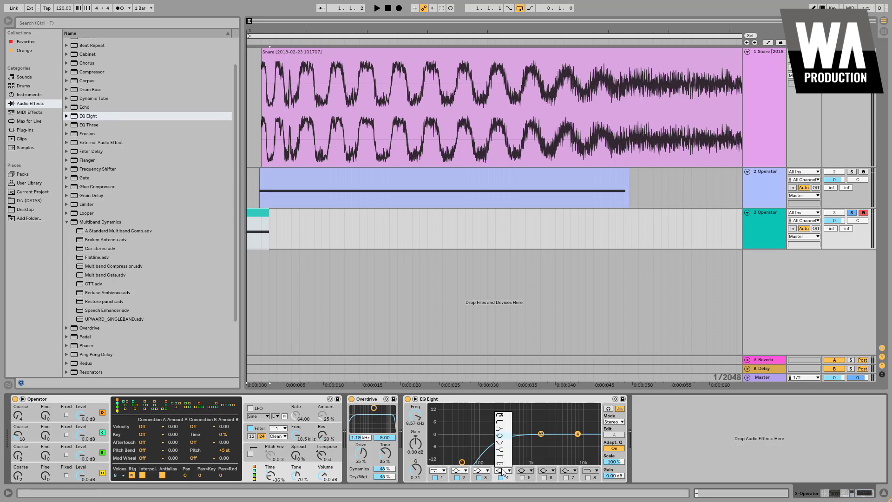
{"action": "left_click", "coordinate": [502, 459]}
{"action": "left_click_drag", "start_coordinate": [577, 441], "coordinate": [582, 441]}
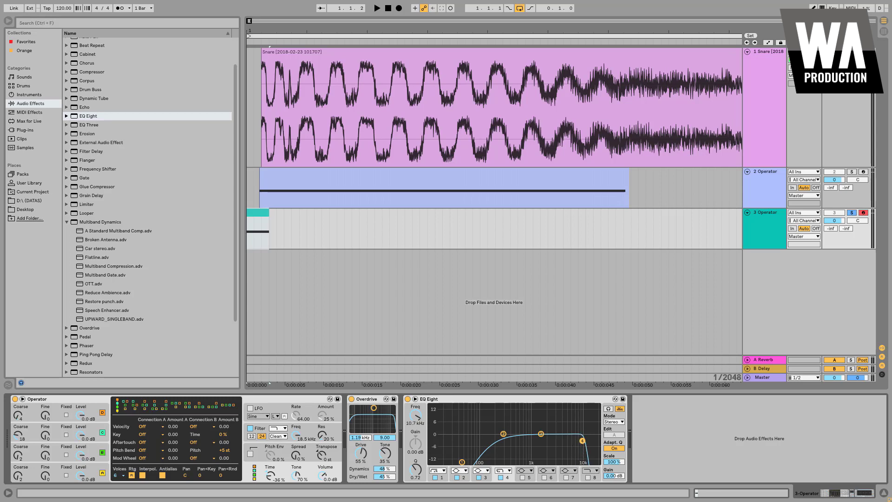
- Lower the low-cut frequency of EQ Eight's band 1 to 35.2 Hz while auditioning the layer
{"action": "key", "text": "space"}
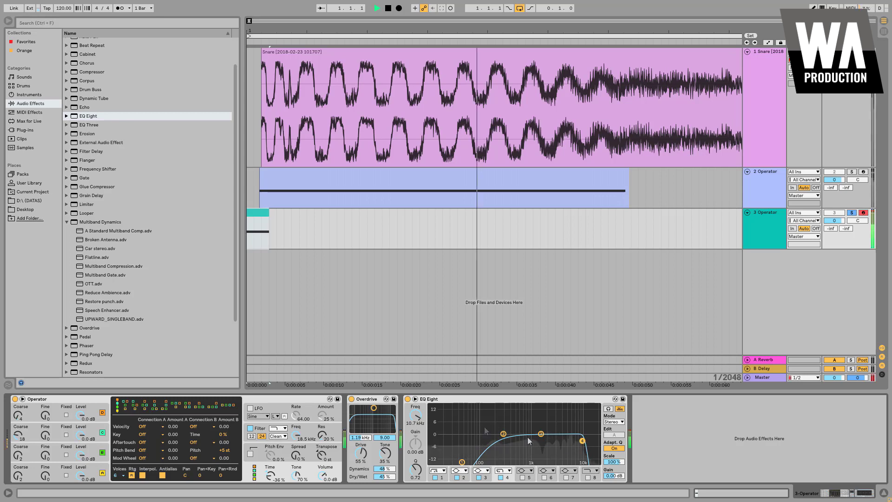
{"action": "mouse_move", "coordinate": [463, 462]}
{"action": "left_mouse_down"}
{"action": "mouse_move", "coordinate": [481, 461]}
{"action": "mouse_move", "coordinate": [458, 462]}
{"action": "left_mouse_up"}
{"action": "key", "text": "space"}
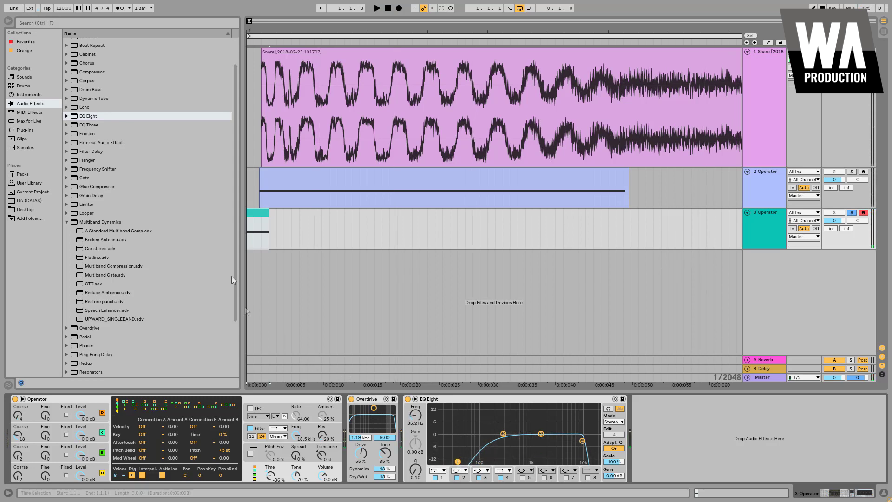
- Add the OTT preset after EQ Eight and, during playback, set its low-band output to -24.0 dB and overall output to 16.3 dB
{"action": "scroll", "coordinate": [74, 186], "scroll_direction": "down", "scroll_amount": 2}
{"action": "left_click_drag", "start_coordinate": [94, 232], "coordinate": [762, 439]}
{"action": "key", "text": "space"}
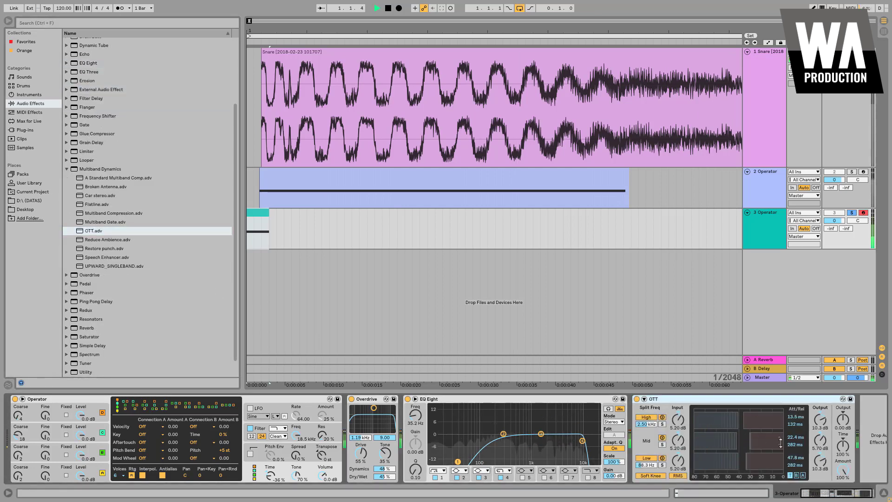
{"action": "left_click_drag", "start_coordinate": [843, 419], "coordinate": [843, 399]}
{"action": "left_click_drag", "start_coordinate": [819, 460], "coordinate": [819, 500]}
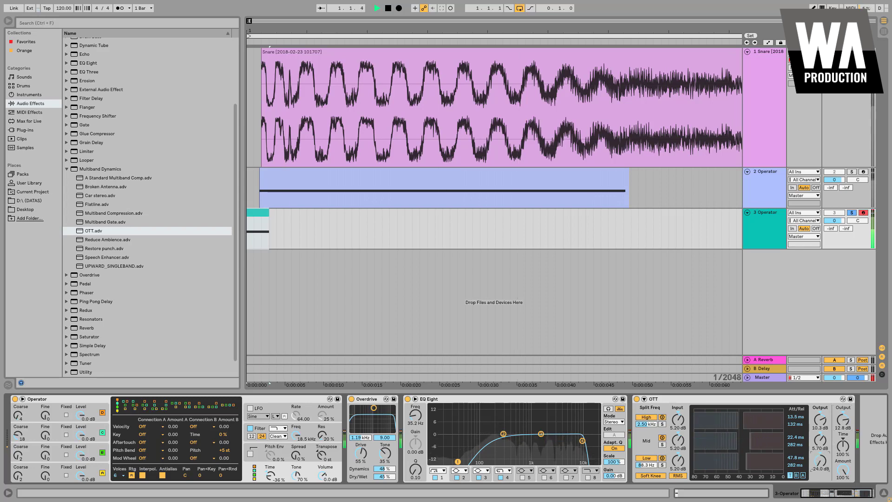
{"action": "left_click_drag", "start_coordinate": [843, 419], "coordinate": [843, 417]}
{"action": "scroll", "coordinate": [837, 423], "scroll_direction": "down", "scroll_amount": 1}
{"action": "mouse_move", "coordinate": [836, 425]}
{"action": "left_mouse_down"}
{"action": "mouse_move", "coordinate": [836, 410]}
{"action": "mouse_move", "coordinate": [824, 419]}
{"action": "left_mouse_up"}
{"action": "key", "text": "space"}
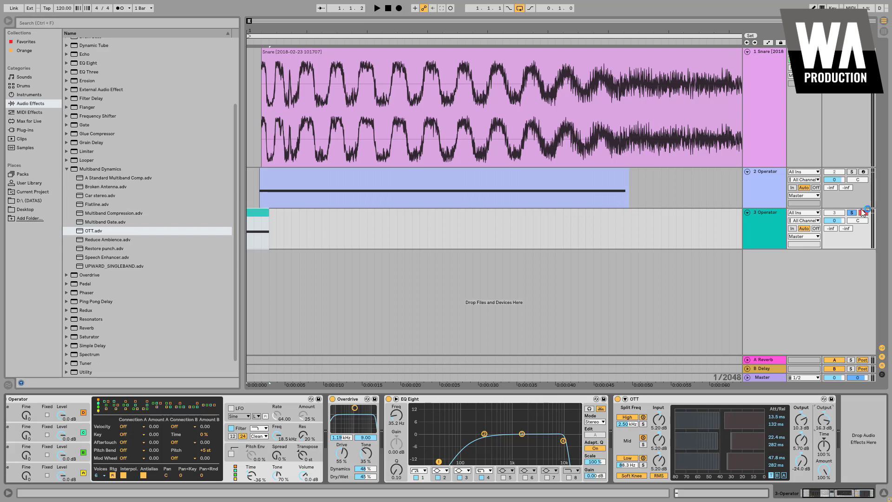
- Add a second EQ Eight after OTT and make band 1 a low cut at about 190 Hz with Q 0.69
{"action": "scroll", "coordinate": [109, 162], "scroll_direction": "up", "scroll_amount": 4}
{"action": "left_click_drag", "start_coordinate": [82, 134], "coordinate": [843, 466]}
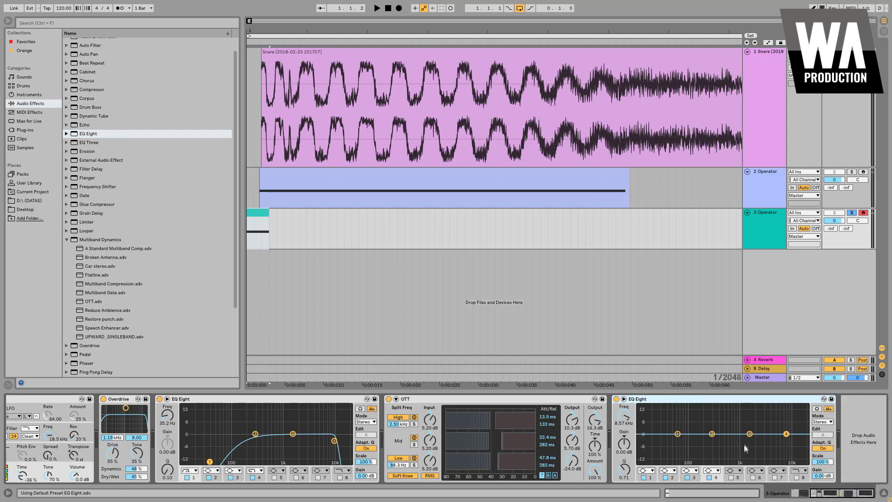
{"action": "left_click", "coordinate": [646, 470]}
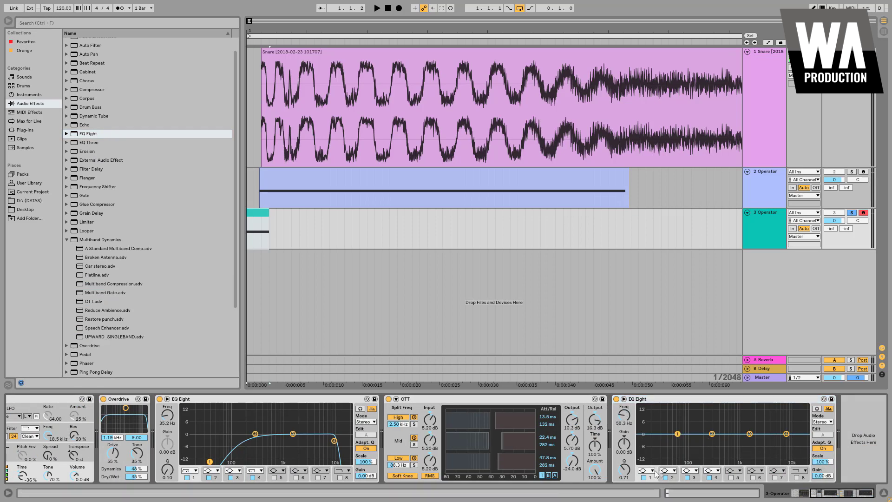
{"action": "left_click", "coordinate": [652, 416]}
{"action": "left_click_drag", "start_coordinate": [677, 440], "coordinate": [703, 441]}
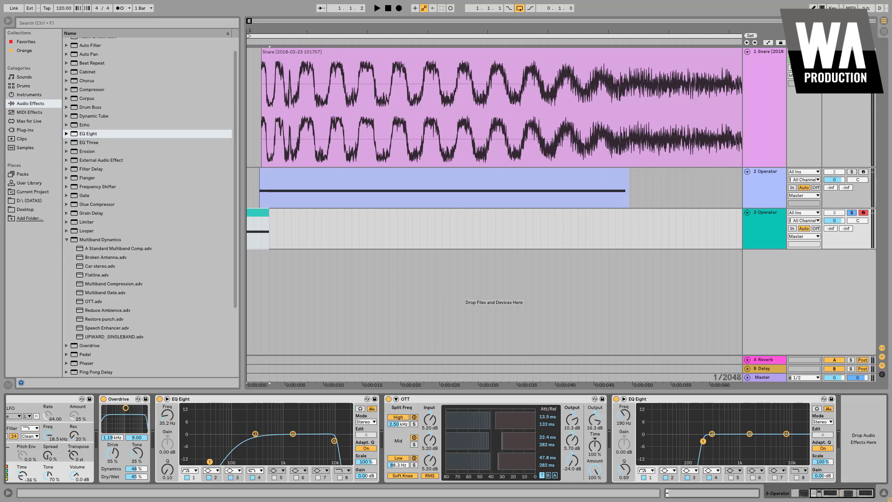
- Make band 4 of the second EQ Eight a high cut at about 11.6 kHz with Q 0.25
{"action": "left_click", "coordinate": [785, 434]}
{"action": "left_click", "coordinate": [718, 471]}
{"action": "left_click", "coordinate": [712, 466]}
{"action": "left_click_drag", "start_coordinate": [787, 444], "coordinate": [793, 452]}
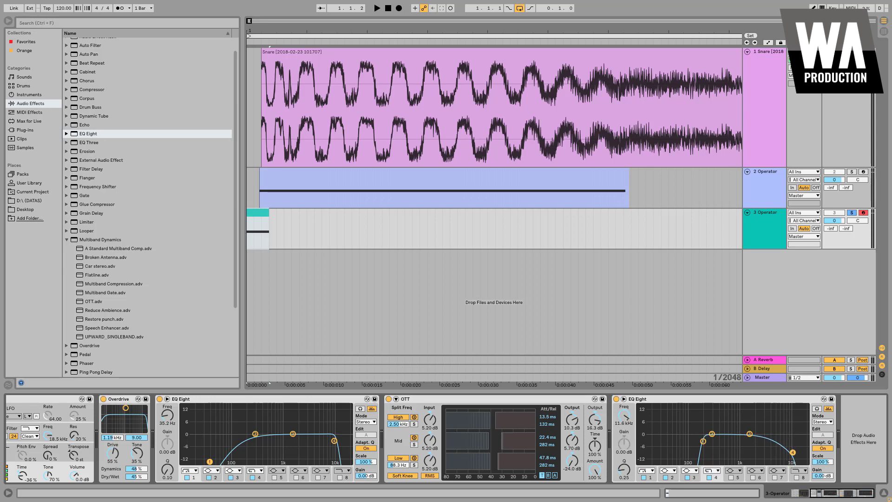
- Boost band 3 of the second EQ Eight by 4.09 dB at 3.91 kHz and audition the layer
{"action": "left_click_drag", "start_coordinate": [749, 434], "coordinate": [768, 427]}
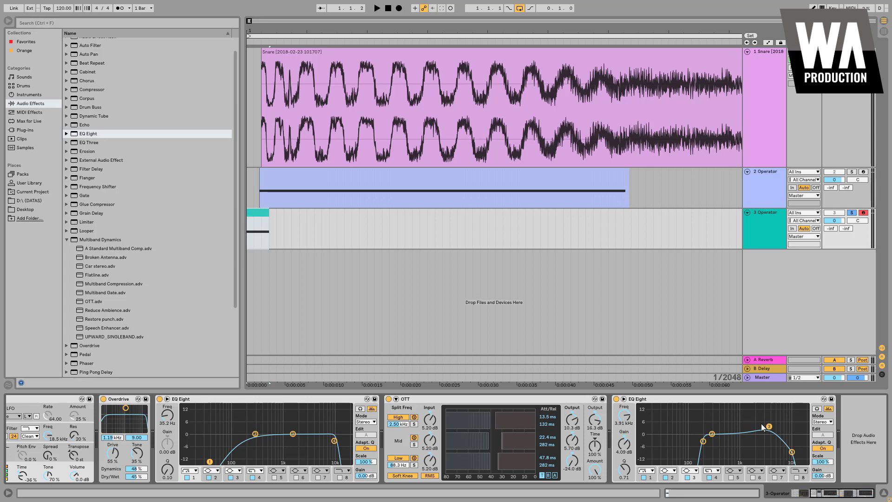
{"action": "key", "text": "space"}
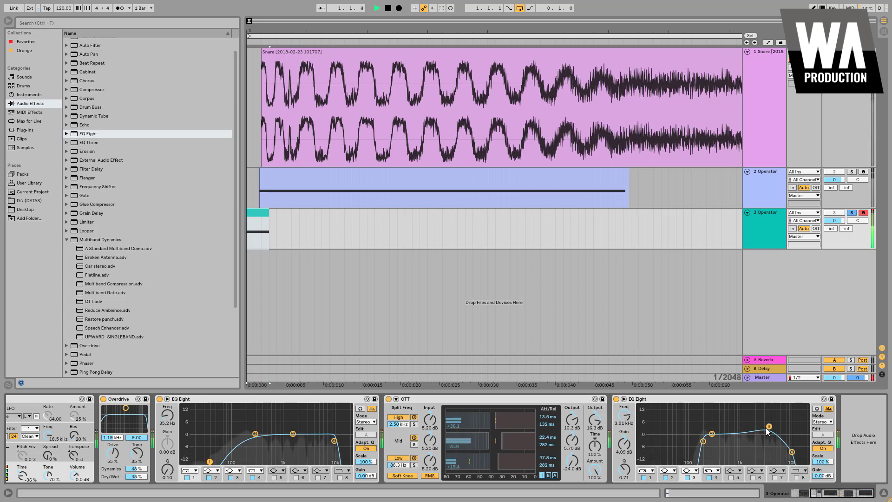
{"action": "key", "text": "space"}
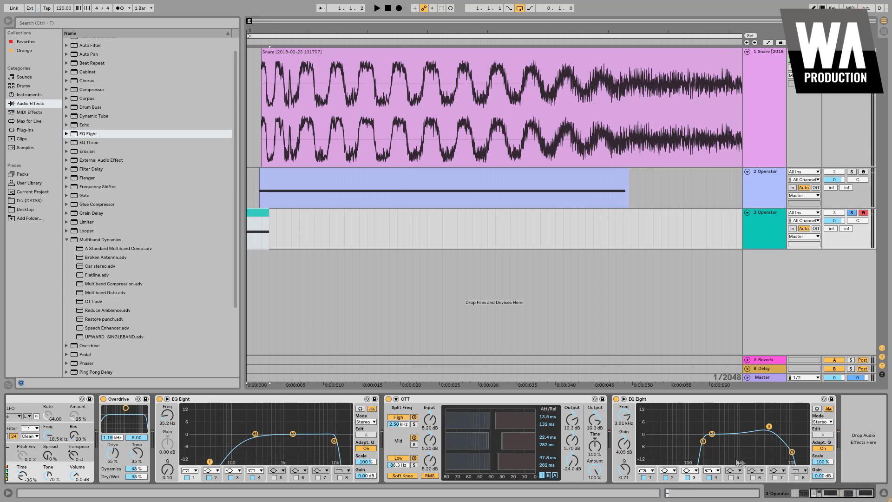
- Refine the second EQ Eight's low cut to 206 Hz with Q 0.66 and its high cut to 11.4 kHz with Q 0.33
{"action": "left_click", "coordinate": [703, 442]}
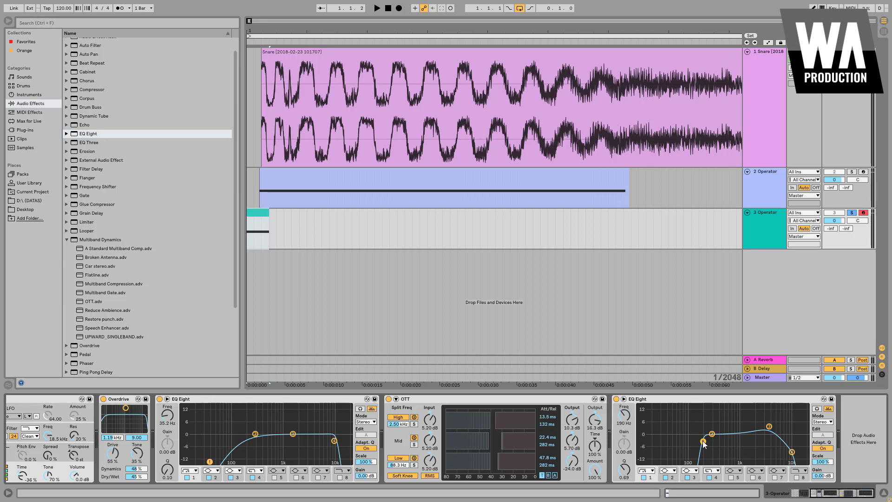
{"action": "left_click_drag", "start_coordinate": [704, 444], "coordinate": [705, 441]}
{"action": "left_click", "coordinate": [261, 191]}
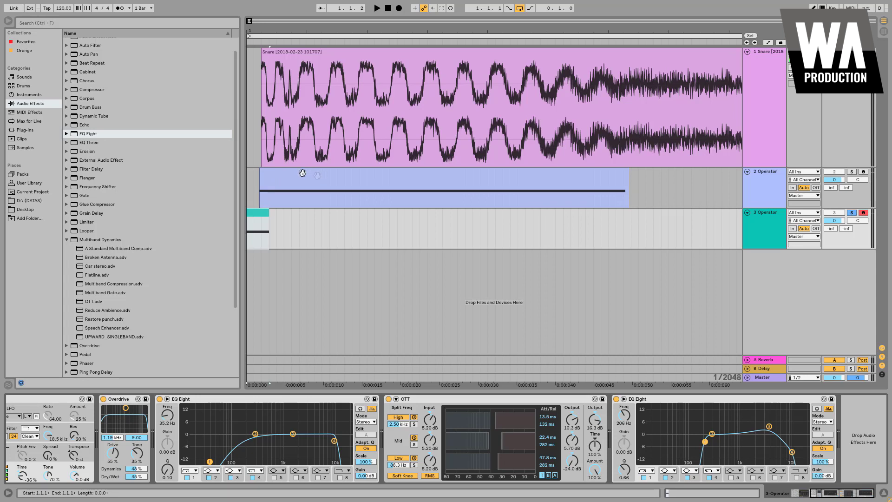
{"action": "left_click", "coordinate": [265, 179]}
{"action": "left_click", "coordinate": [406, 278]}
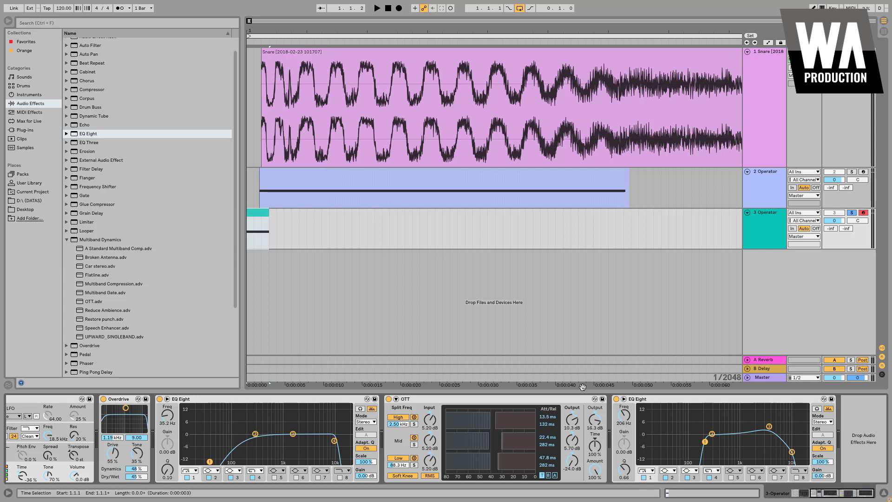
{"action": "left_click_drag", "start_coordinate": [792, 452], "coordinate": [792, 449]}
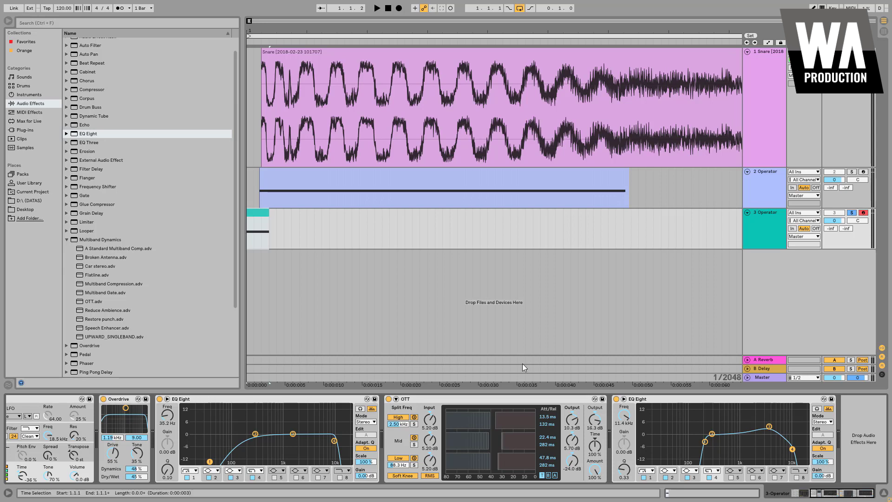
- Add Saturator after the second EQ Eight, enable Soft Clip, set Drive to 4.00 dB and audition the layer
{"action": "scroll", "coordinate": [169, 192], "scroll_direction": "down", "scroll_amount": 5}
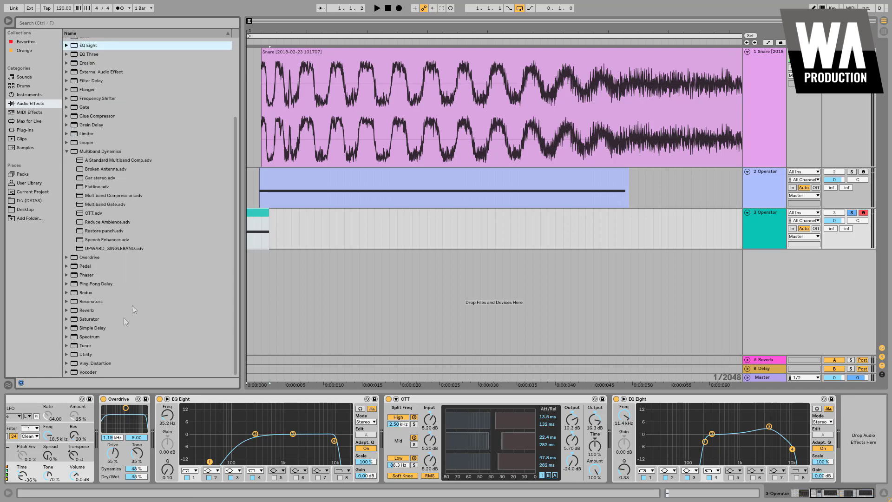
{"action": "left_click_drag", "start_coordinate": [124, 319], "coordinate": [837, 424]}
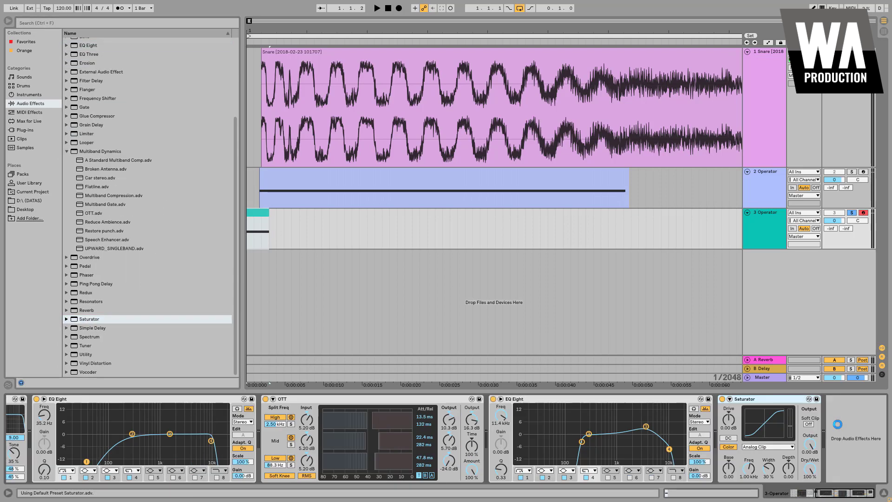
{"action": "left_click", "coordinate": [809, 424]}
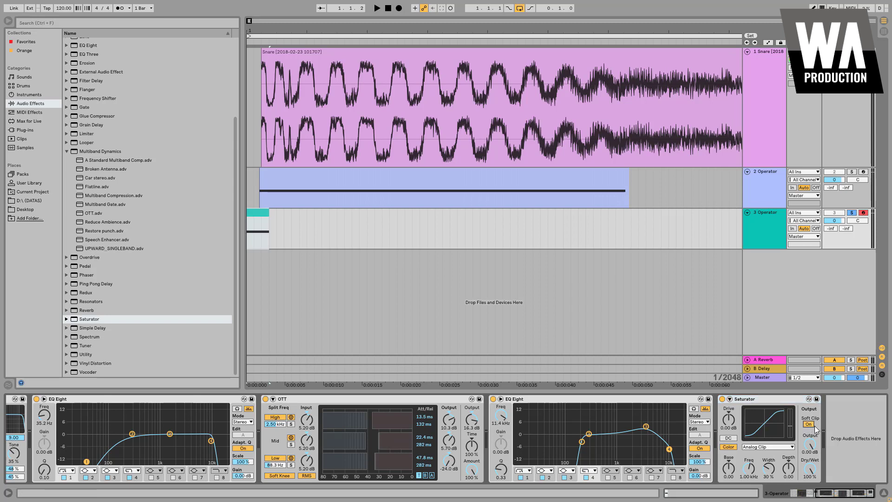
{"action": "left_click_drag", "start_coordinate": [735, 421], "coordinate": [728, 415]}
{"action": "key", "text": "space"}
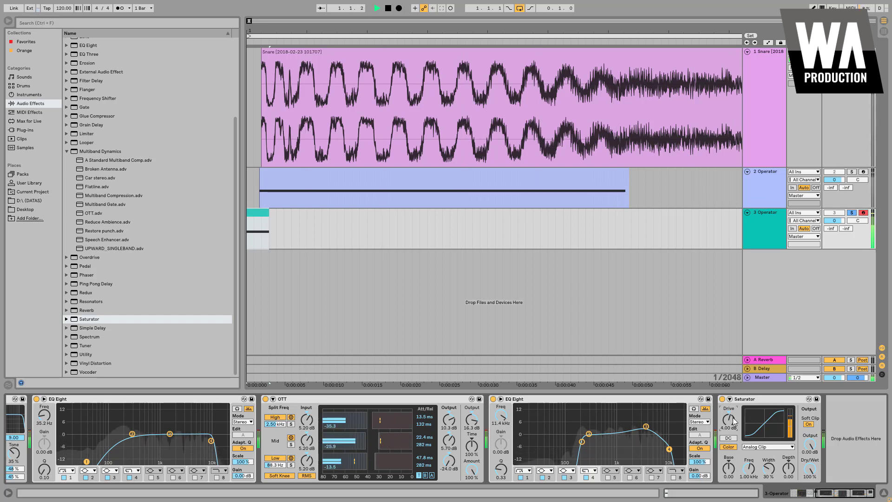
{"action": "key", "text": "space"}
- Add a third EQ Eight after Saturator and make band 1 a low cut at about 80.8 Hz with Q 0.69
{"action": "scroll", "coordinate": [122, 158], "scroll_direction": "up", "scroll_amount": 4}
{"action": "left_click_drag", "start_coordinate": [84, 143], "coordinate": [832, 437]}
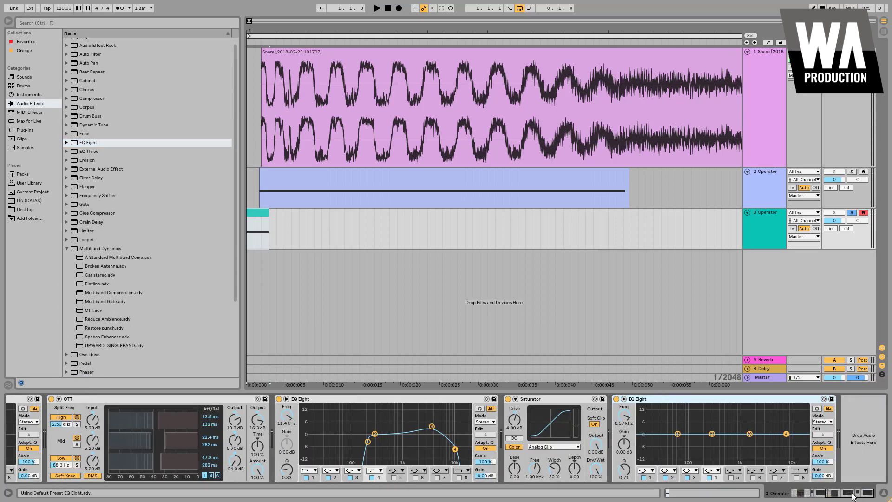
{"action": "left_click", "coordinate": [678, 434]}
{"action": "left_click", "coordinate": [647, 470]}
{"action": "left_click", "coordinate": [646, 415]}
{"action": "left_click_drag", "start_coordinate": [677, 442], "coordinate": [684, 441]}
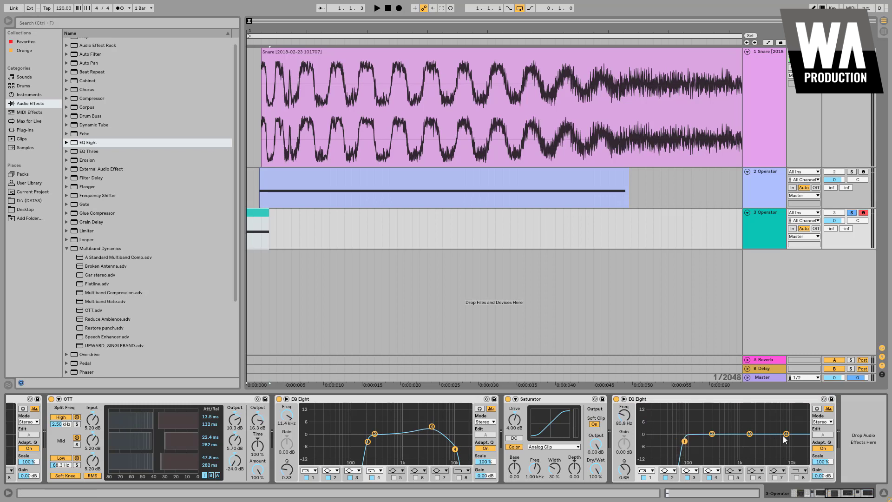
- On the third EQ Eight, boost band 4 about 4.59 dB at 12.4 kHz and set band 3 to -5.08 dB at 5.74 kHz while auditioning
{"action": "left_click_drag", "start_coordinate": [785, 435], "coordinate": [794, 428]}
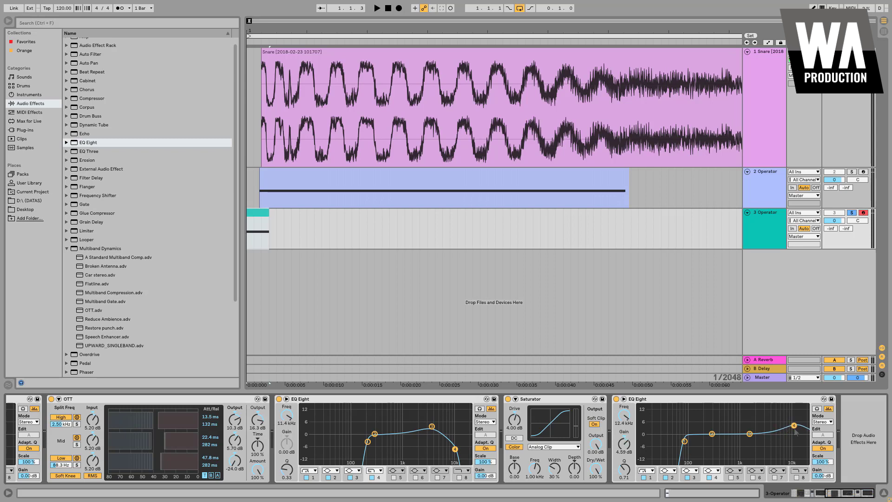
{"action": "left_click_drag", "start_coordinate": [751, 437], "coordinate": [778, 439]}
{"action": "key", "text": "space"}
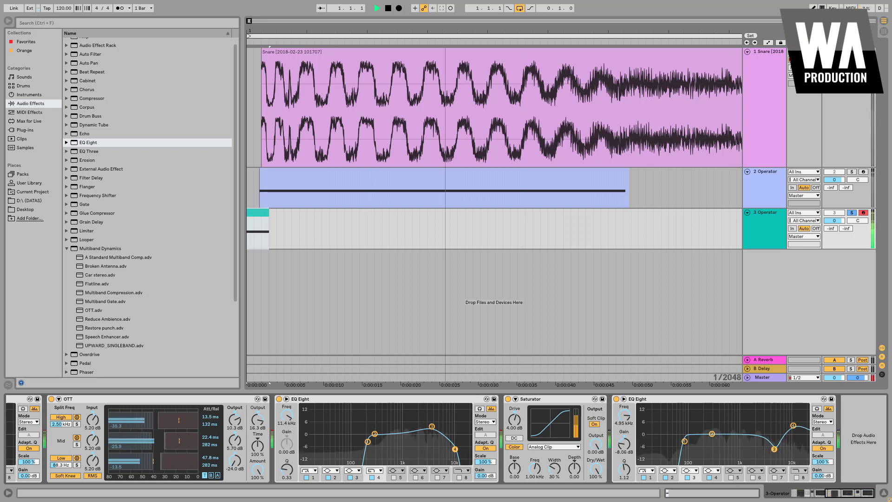
{"action": "left_click_drag", "start_coordinate": [779, 433], "coordinate": [777, 445]}
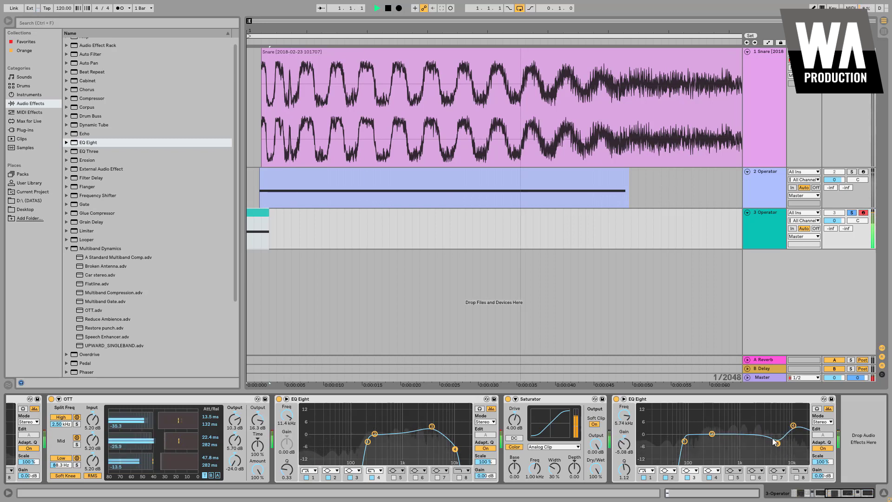
{"action": "key", "text": "space"}
- Add Glue Compressor at the end of the device chain, after the third EQ Eight
{"action": "left_click", "coordinate": [158, 141]}
{"action": "scroll", "coordinate": [158, 142], "scroll_direction": "up", "scroll_amount": 1}
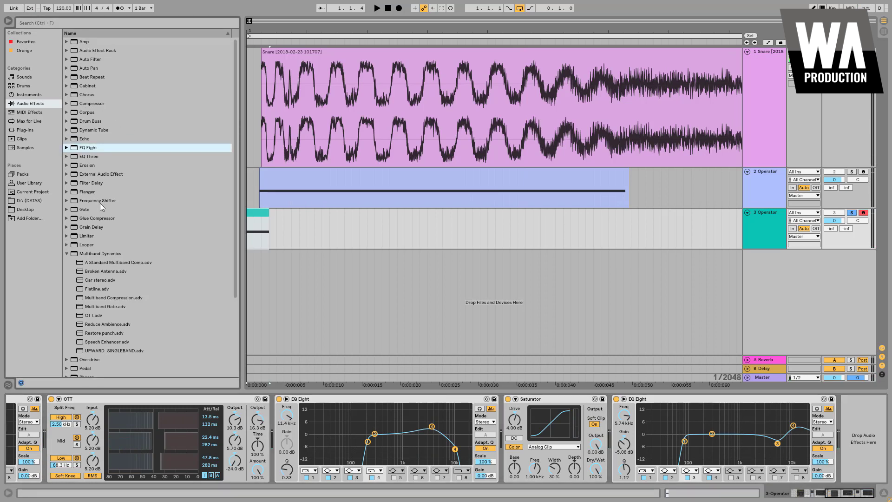
{"action": "left_click_drag", "start_coordinate": [93, 220], "coordinate": [851, 428]}
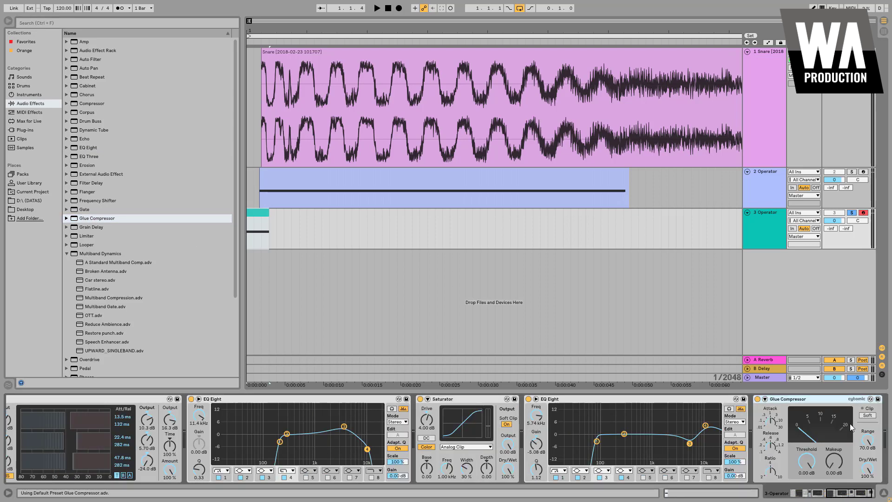
- Set the Glue Compressor's Threshold to -28.9 dB, enable Soft clipping and raise Makeup to 10.2 dB while comparing it bypassed during playback
{"action": "left_click_drag", "start_coordinate": [773, 475], "coordinate": [773, 457]}
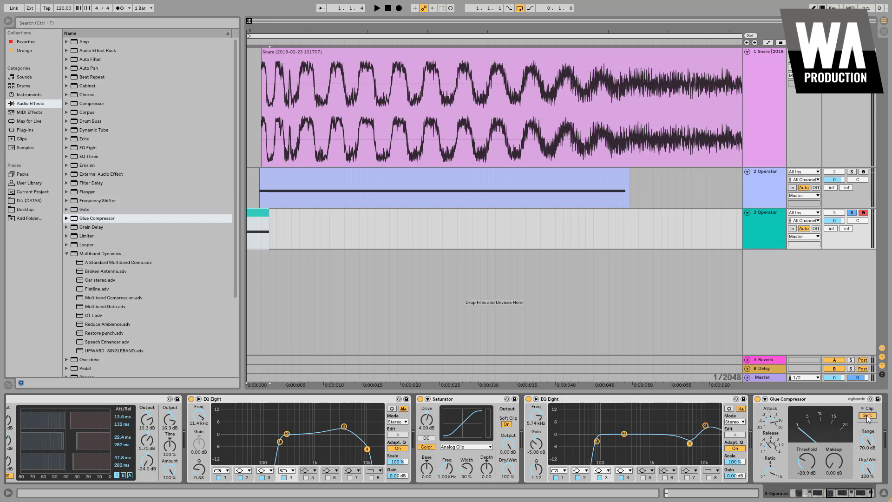
{"action": "left_click", "coordinate": [852, 491]}
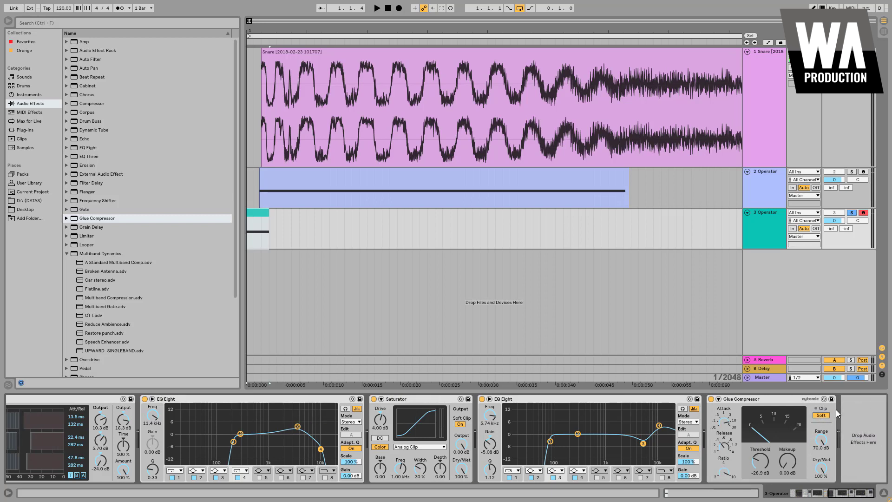
{"action": "key", "text": "space"}
{"action": "left_click", "coordinate": [711, 400]}
{"action": "left_click", "coordinate": [711, 399]}
{"action": "left_click_drag", "start_coordinate": [787, 462], "coordinate": [787, 420]}
{"action": "left_click", "coordinate": [711, 399]}
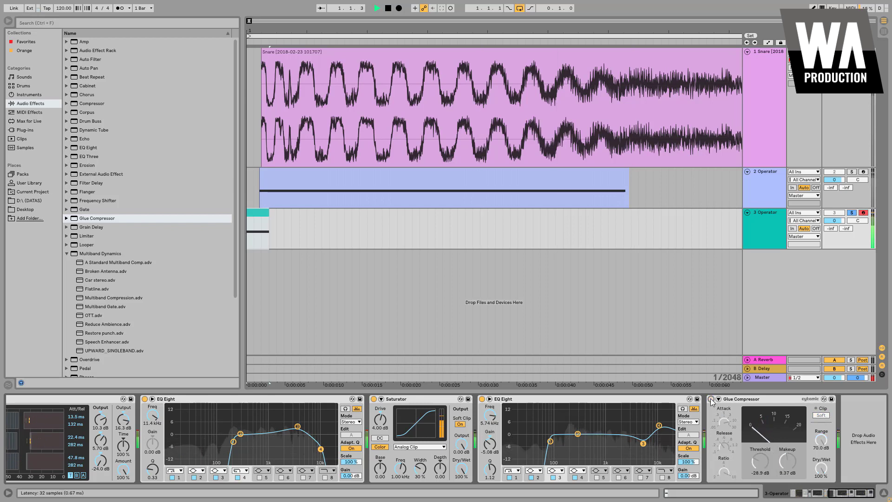
{"action": "left_click", "coordinate": [712, 399]}
{"action": "left_click_drag", "start_coordinate": [787, 461], "coordinate": [787, 459]}
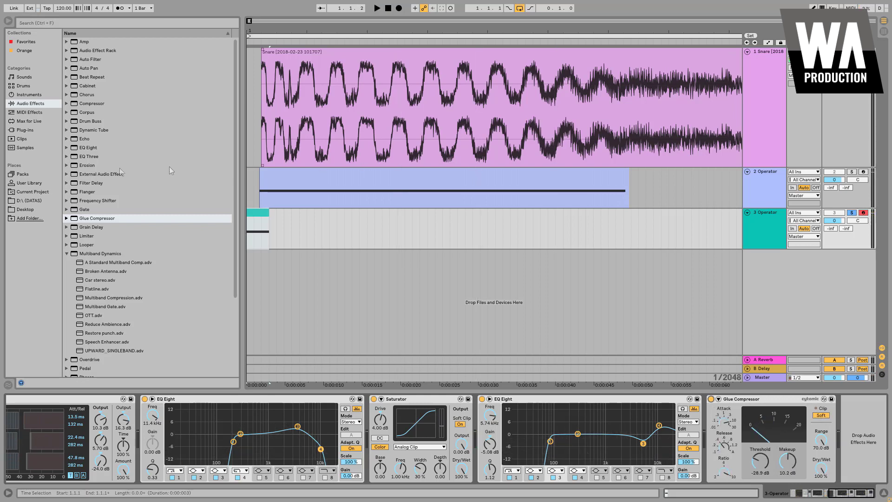
{"action": "key", "text": "space"}
- Add a Limiter after the Glue Compressor and set its Gain to 1.60 dB during playback
{"action": "scroll", "coordinate": [101, 239], "scroll_direction": "down", "scroll_amount": 4}
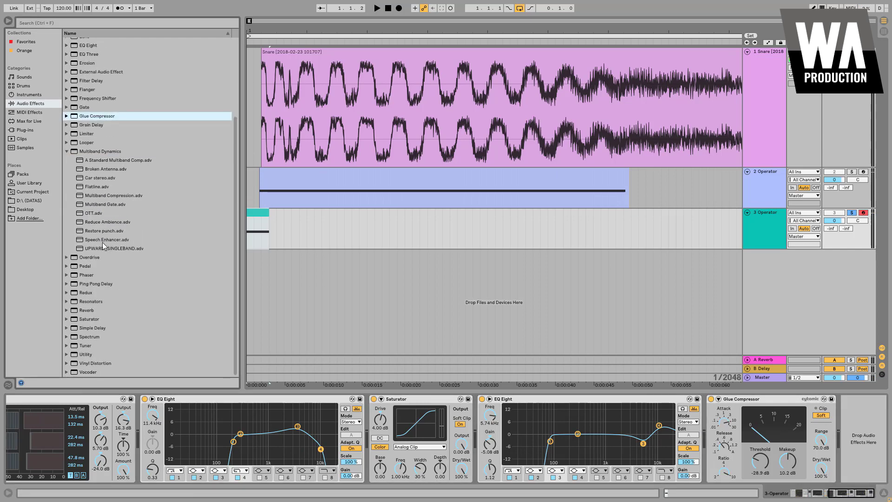
{"action": "scroll", "coordinate": [115, 235], "scroll_direction": "up", "scroll_amount": 2}
{"action": "left_click", "coordinate": [93, 178]}
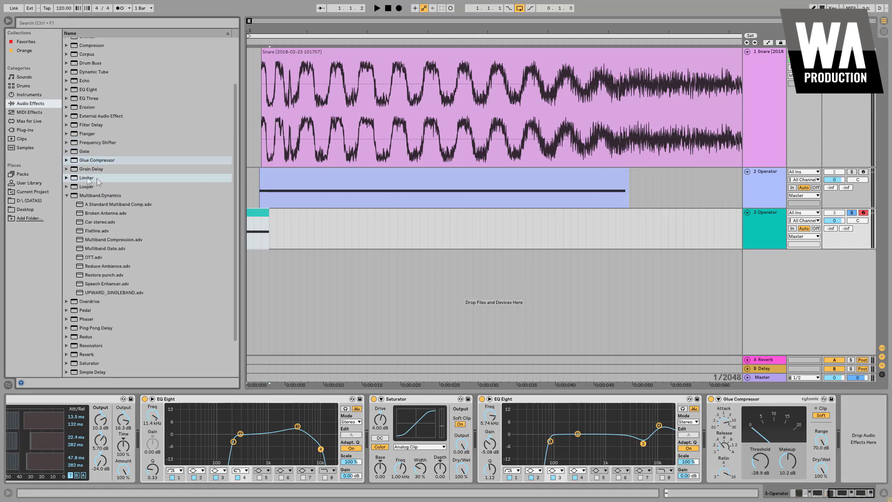
{"action": "left_click_drag", "start_coordinate": [839, 430], "coordinate": [844, 418]}
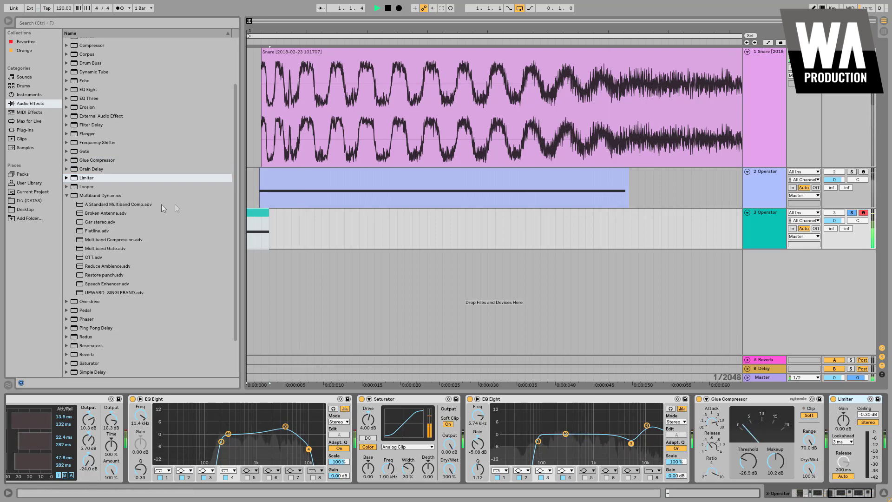
{"action": "scroll", "coordinate": [164, 209], "scroll_direction": "down", "scroll_amount": 2}
{"action": "left_click", "coordinate": [844, 424]}
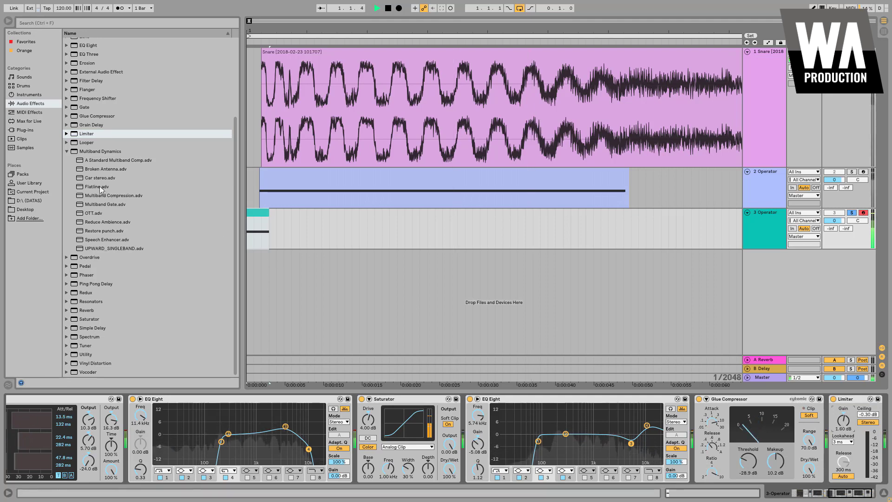
{"action": "left_click_drag", "start_coordinate": [89, 319], "coordinate": [861, 431]}
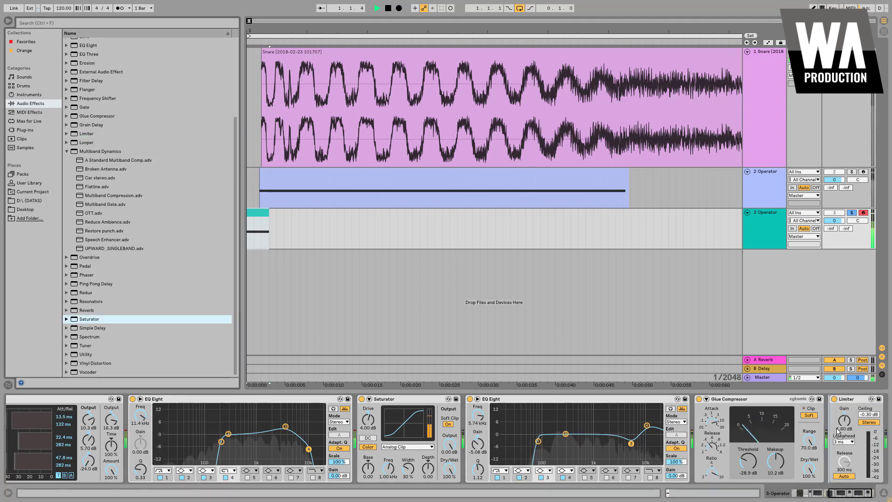
{"action": "key", "text": "Return"}
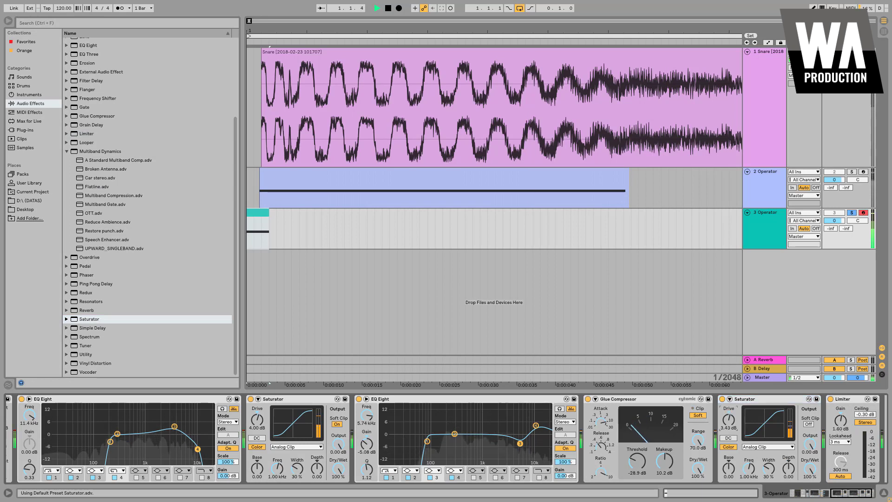
{"action": "left_click_drag", "start_coordinate": [728, 420], "coordinate": [728, 425]}
{"action": "left_click", "coordinate": [746, 401]}
{"action": "key", "text": "Delete"}
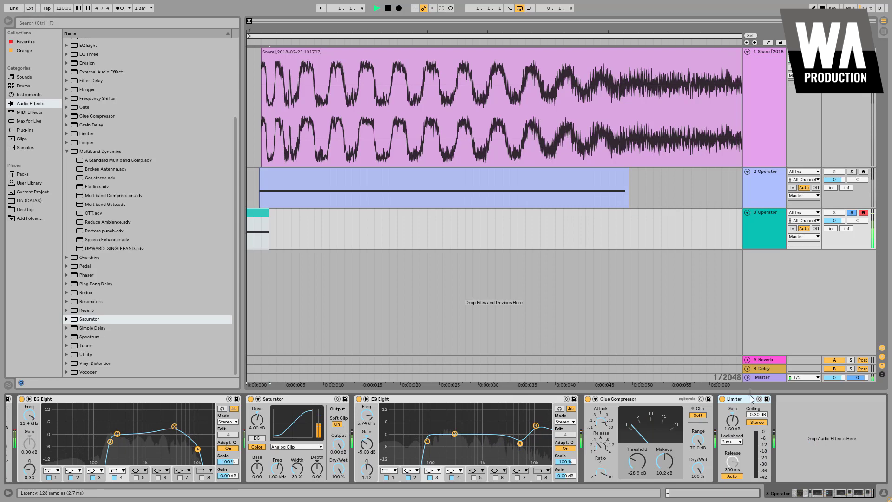
- Stop playback and insert a fourth EQ Eight between the Glue Compressor and the Limiter
{"action": "key", "text": "space"}
{"action": "scroll", "coordinate": [138, 128], "scroll_direction": "up", "scroll_amount": 4}
{"action": "left_click_drag", "start_coordinate": [82, 116], "coordinate": [744, 413]}
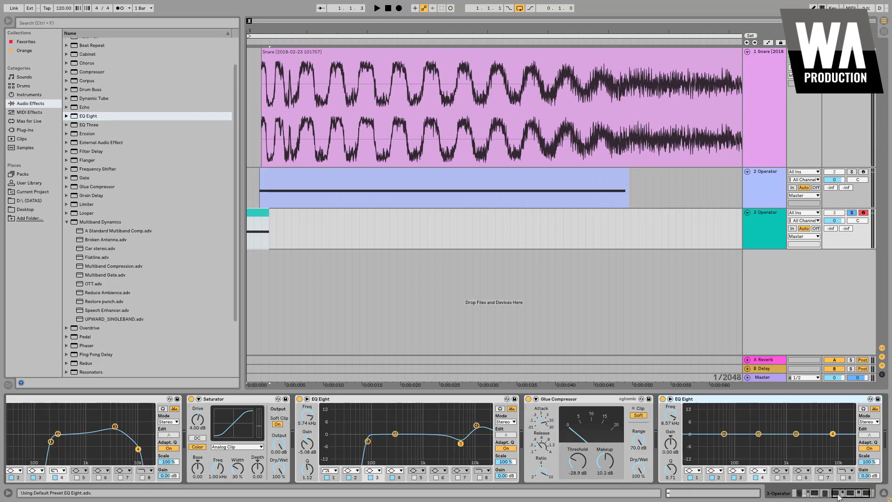
{"action": "left_click_drag", "start_coordinate": [838, 497], "coordinate": [854, 497]}
- Make band 1 of the fourth EQ Eight a low cut at 516 Hz with Q 0.72 while auditioning the layer
{"action": "left_click", "coordinate": [620, 434]}
{"action": "left_click", "coordinate": [588, 470]}
{"action": "left_click", "coordinate": [586, 417]}
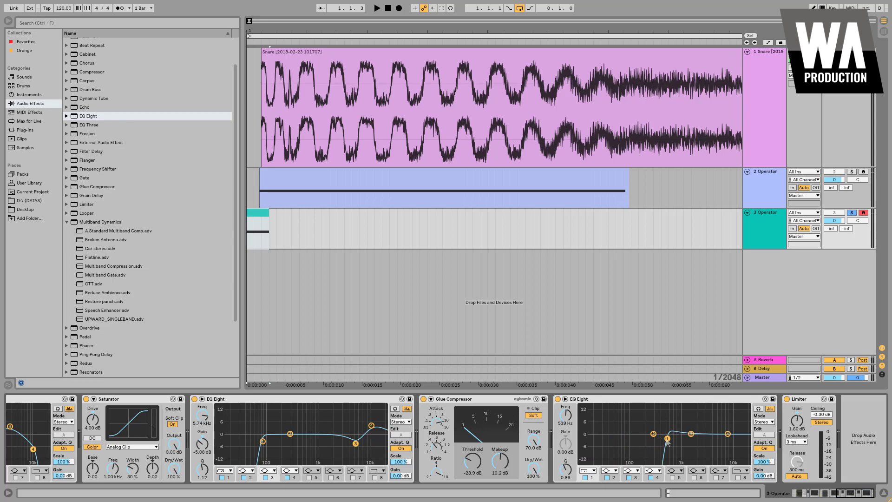
{"action": "key", "text": "space"}
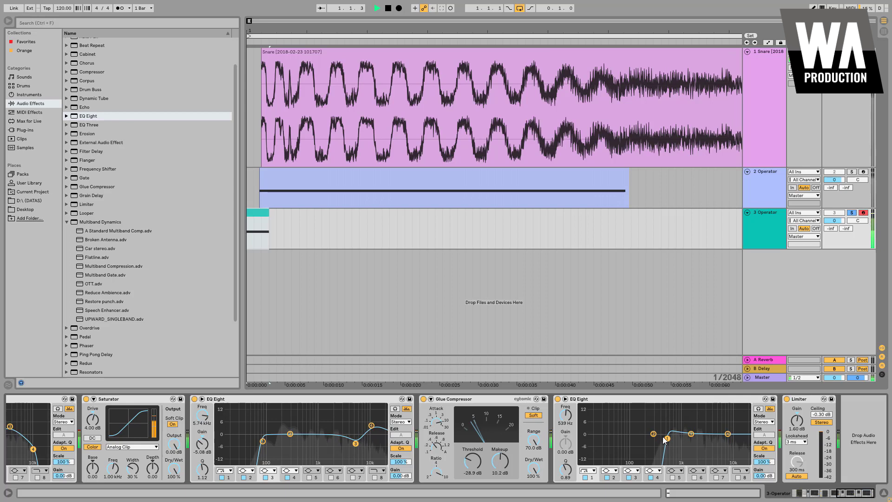
{"action": "left_click_drag", "start_coordinate": [668, 441], "coordinate": [666, 441]}
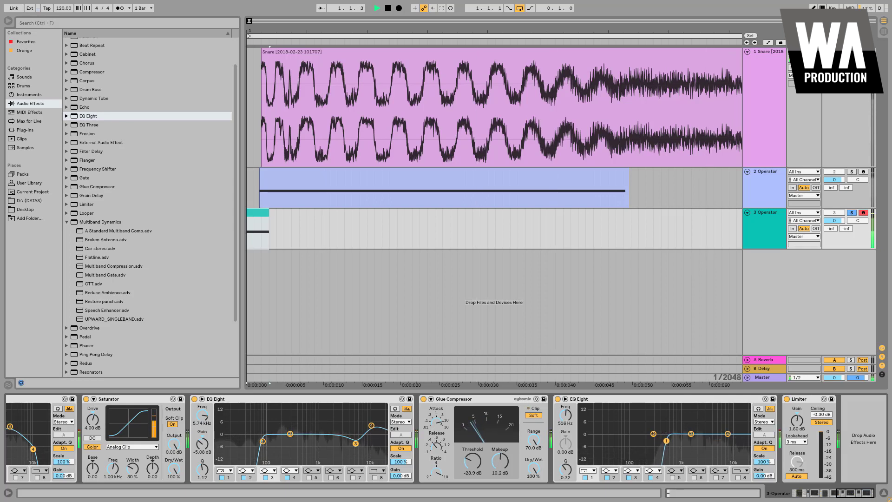
- On the fourth EQ Eight, boost band 3 by 3.84 dB at 4.35 kHz and band 4 by 6.57 dB at 13.5 kHz
{"action": "mouse_move", "coordinate": [728, 434]}
{"action": "left_mouse_down"}
{"action": "mouse_move", "coordinate": [737, 428]}
{"action": "mouse_move", "coordinate": [714, 428]}
{"action": "left_mouse_up"}
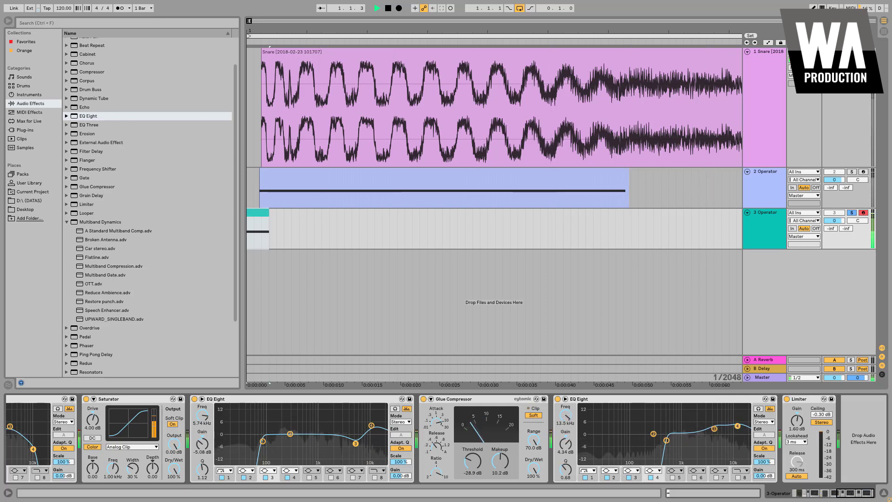
{"action": "left_click_drag", "start_coordinate": [714, 428], "coordinate": [713, 426]}
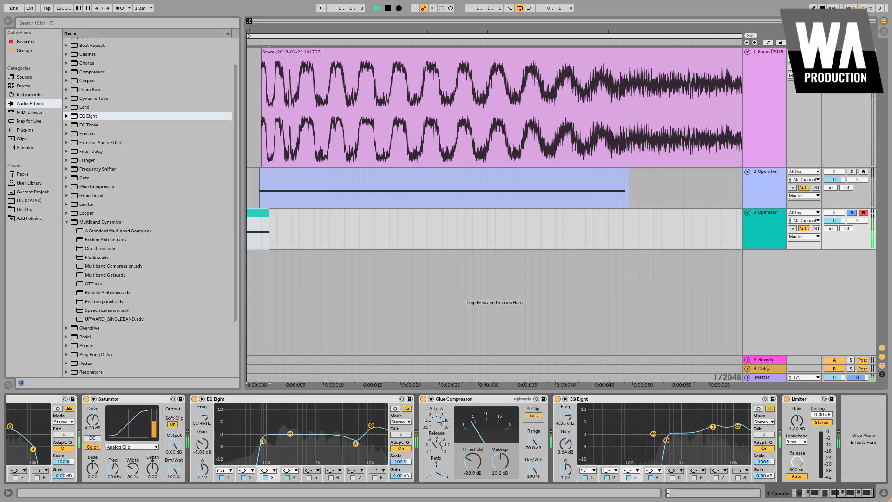
{"action": "left_click_drag", "start_coordinate": [737, 425], "coordinate": [738, 421]}
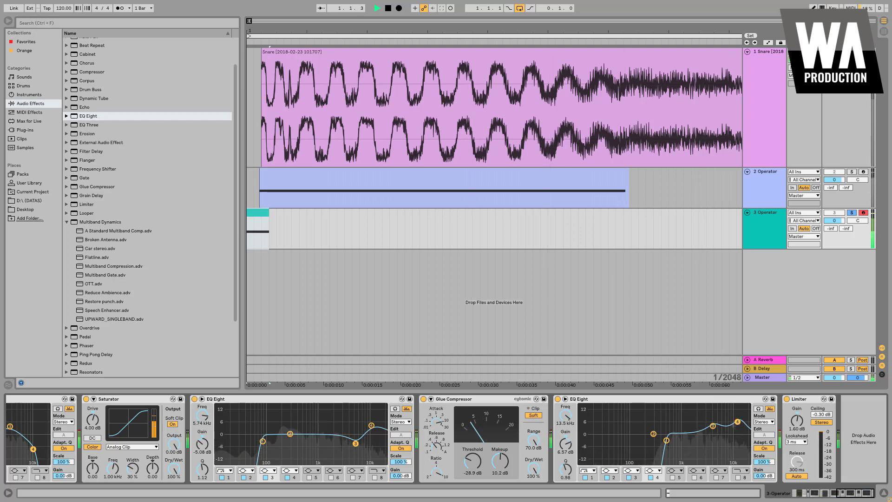
- Insert a Saturator between the fourth EQ Eight and the Limiter, set Drive to 1.14 dB and stop playback after auditioning
{"action": "scroll", "coordinate": [127, 273], "scroll_direction": "down", "scroll_amount": 3}
{"action": "left_click_drag", "start_coordinate": [94, 318], "coordinate": [795, 426]}
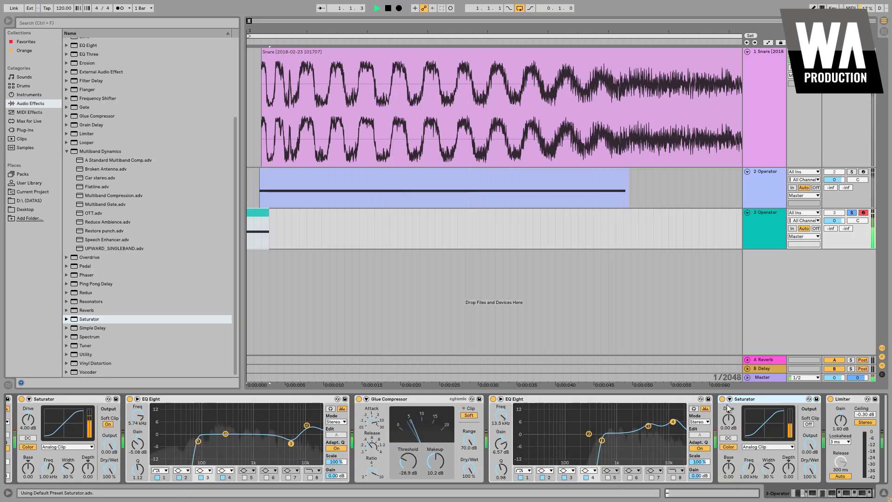
{"action": "left_click_drag", "start_coordinate": [729, 421], "coordinate": [729, 418]}
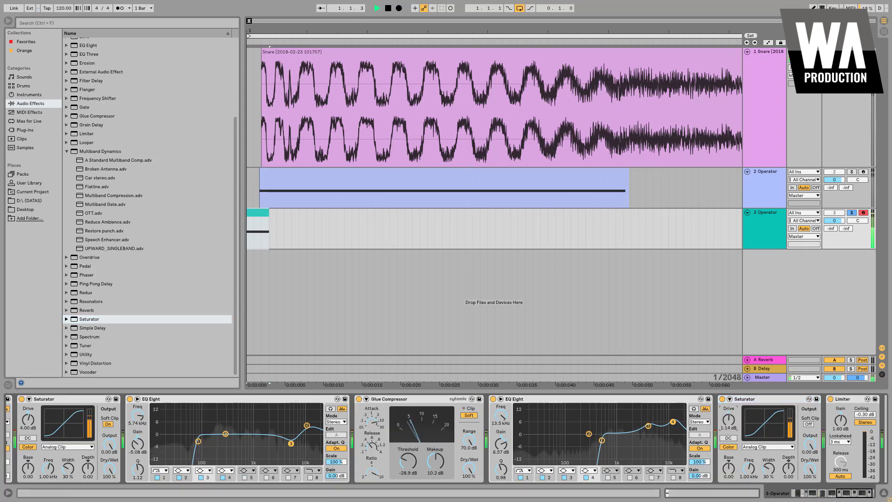
{"action": "left_click_drag", "start_coordinate": [601, 440], "coordinate": [603, 440]}
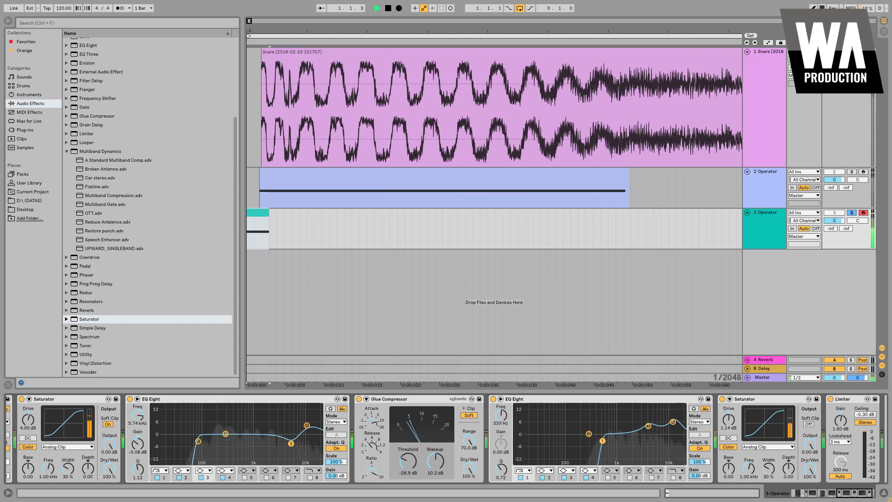
{"action": "key", "text": "space"}
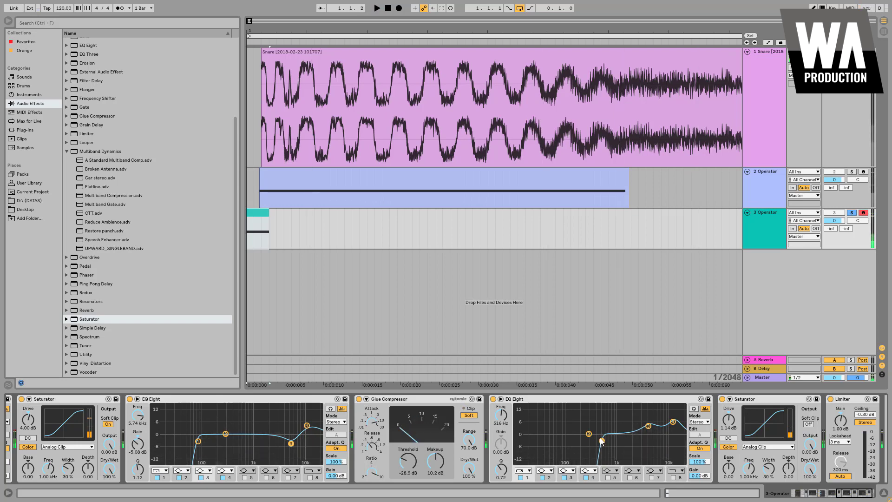
- Hide the browser and play all snare layers together, comparing the sound with the 3 Operator track off and on
{"action": "left_click_drag", "start_coordinate": [447, 29], "coordinate": [209, 21]}
{"action": "left_click", "coordinate": [8, 21]}
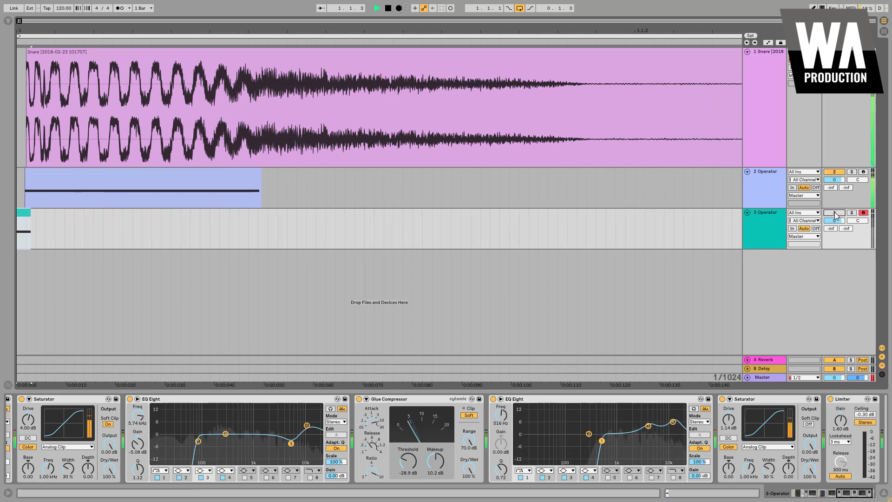
{"action": "left_click", "coordinate": [771, 214]}
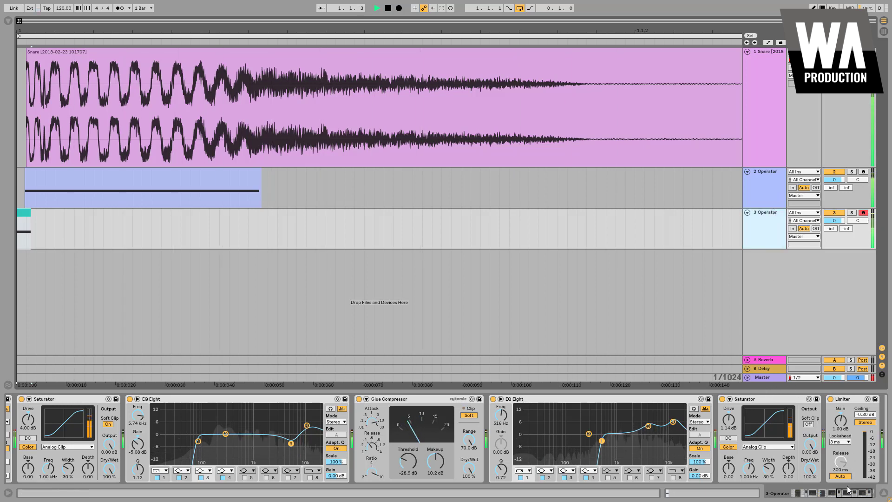
- Raise the last Saturator's Drive to 2.86 dB and the fourth EQ Eight's band 3 to 5.08 dB at 3.91 kHz, comparing with the layer muted
{"action": "left_click", "coordinate": [770, 422]}
{"action": "scroll", "coordinate": [770, 437], "scroll_direction": "right", "scroll_amount": 1}
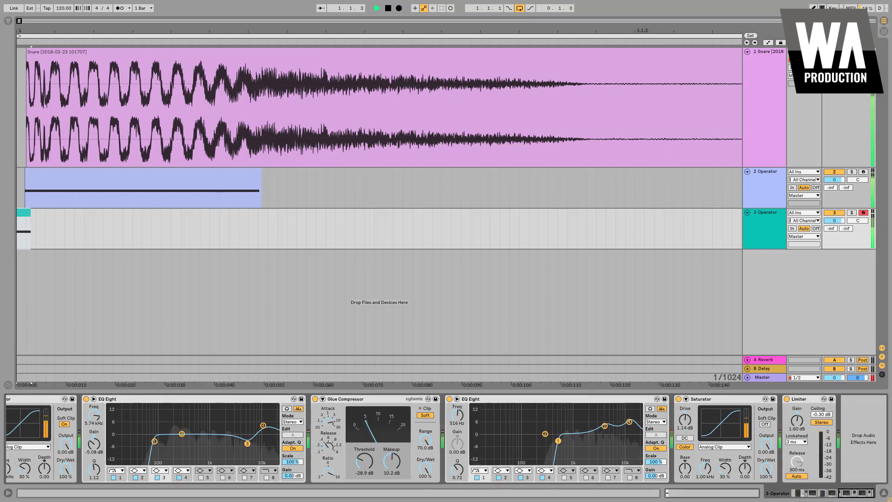
{"action": "left_click_drag", "start_coordinate": [684, 419], "coordinate": [685, 413]}
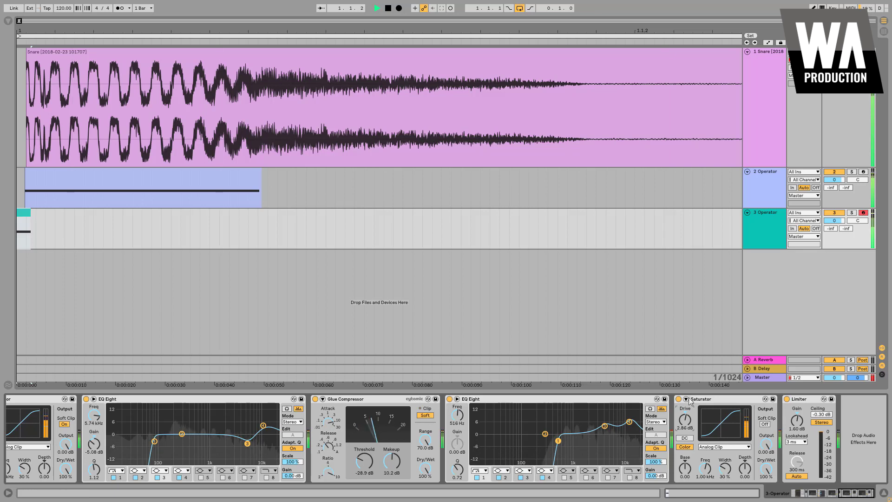
{"action": "left_click_drag", "start_coordinate": [604, 426], "coordinate": [602, 425]}
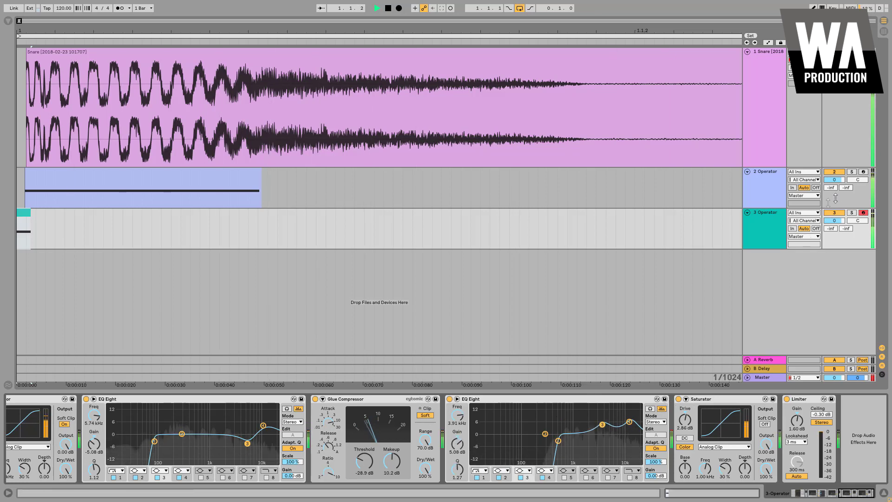
{"action": "left_click", "coordinate": [830, 213]}
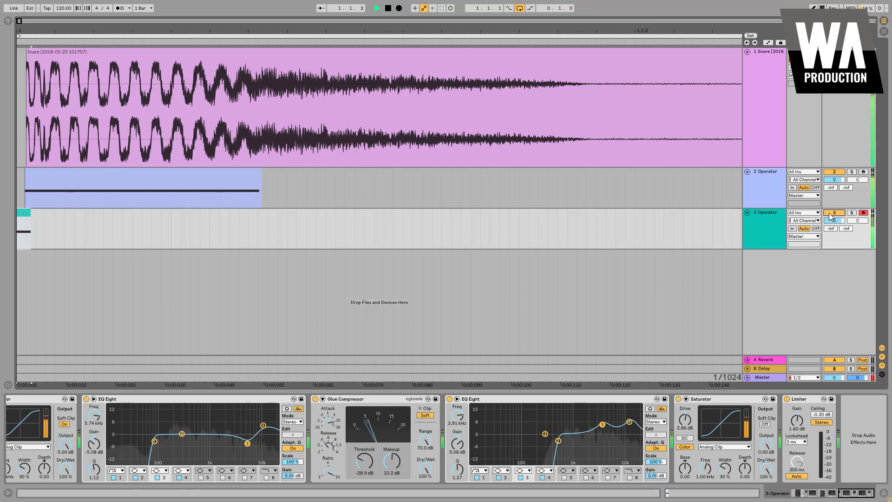
{"action": "left_click", "coordinate": [830, 213]}
{"action": "left_click", "coordinate": [829, 213]}
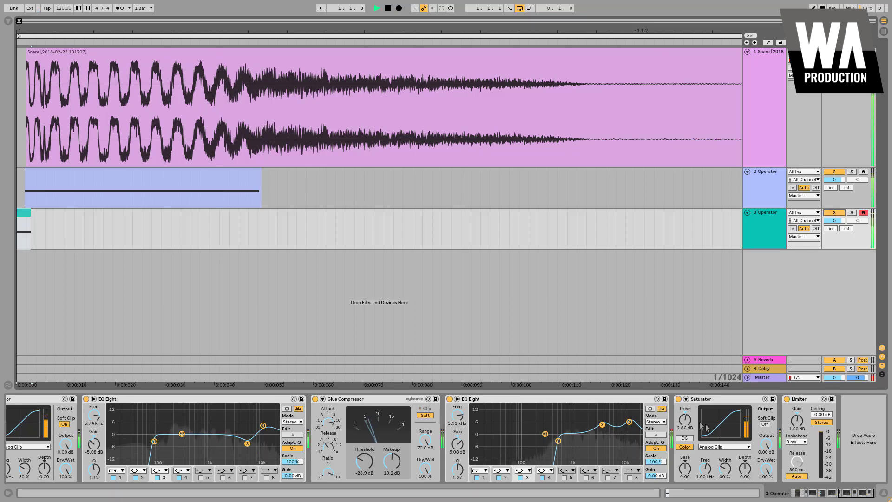
- Set the last Saturator's Drive to 5.57 dB, compare the snare with the 3 Operator track off and on, and stop playback
{"action": "left_click_drag", "start_coordinate": [685, 419], "coordinate": [685, 415]}
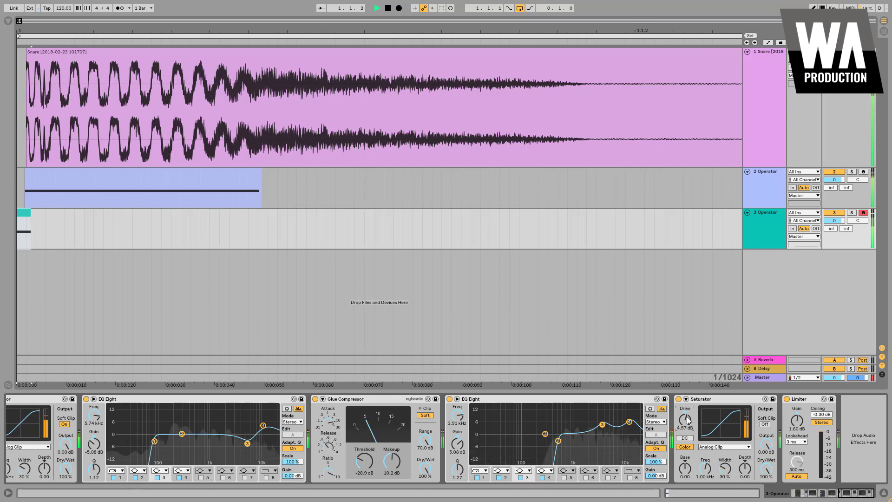
{"action": "key", "text": "Up"}
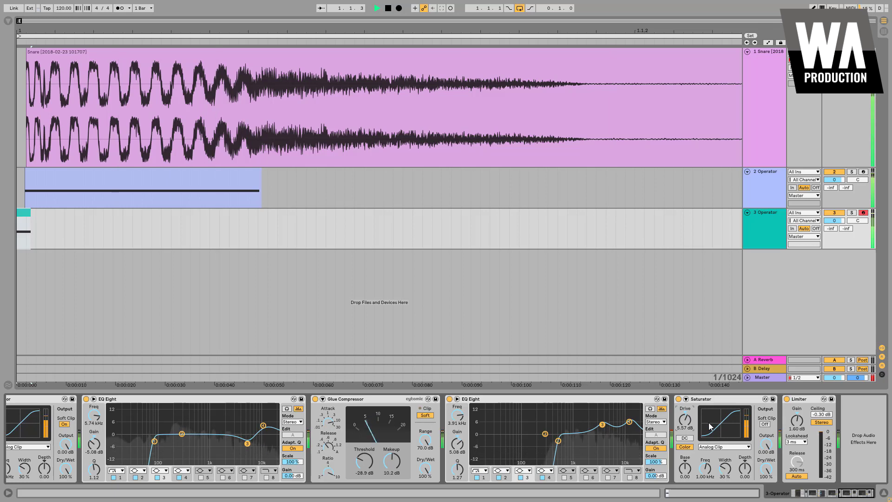
{"action": "left_click", "coordinate": [765, 424]}
{"action": "left_click", "coordinate": [835, 213]}
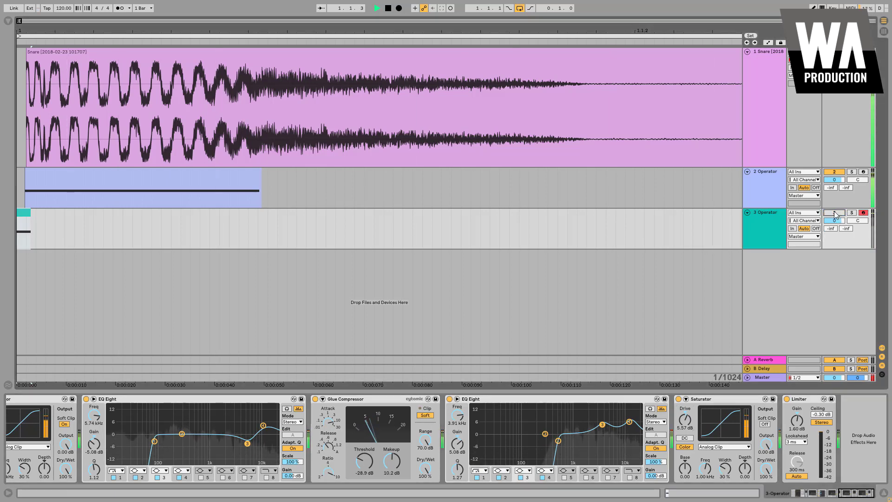
{"action": "left_click", "coordinate": [834, 213]}
{"action": "key", "text": "space"}
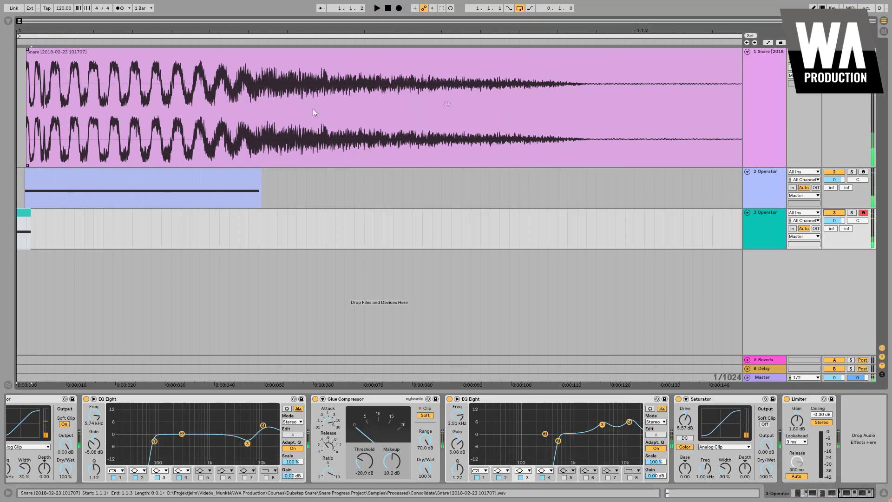
- Examine where the 2 Operator clip starts and ends against the snare, then show the 3 Operator track's Operator settings
{"action": "left_click", "coordinate": [87, 177]}
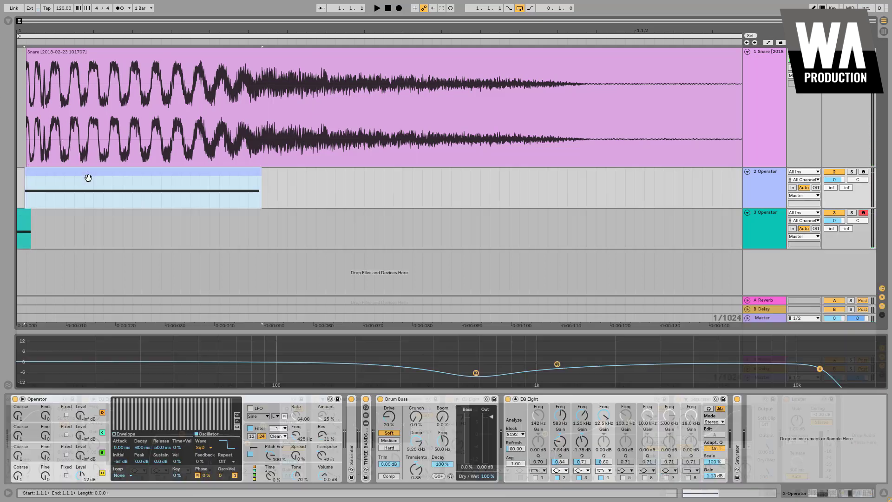
{"action": "left_click_drag", "start_coordinate": [30, 31], "coordinate": [171, 175]}
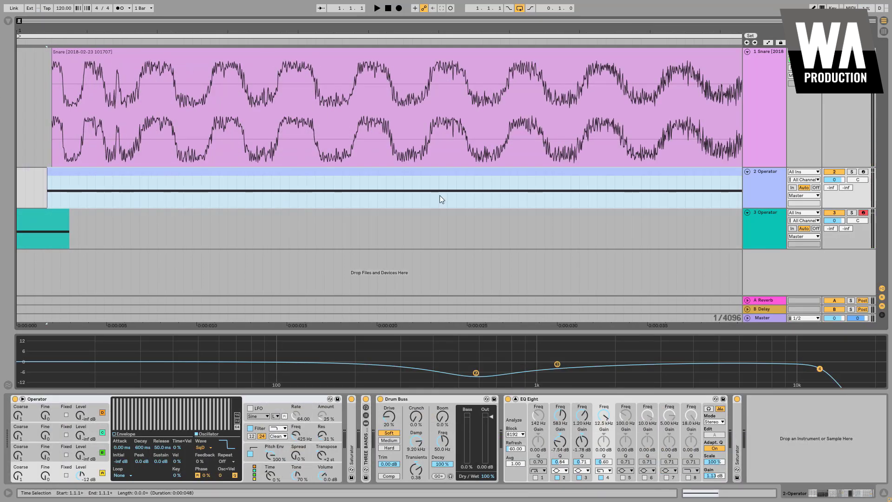
{"action": "key", "text": "minus"}
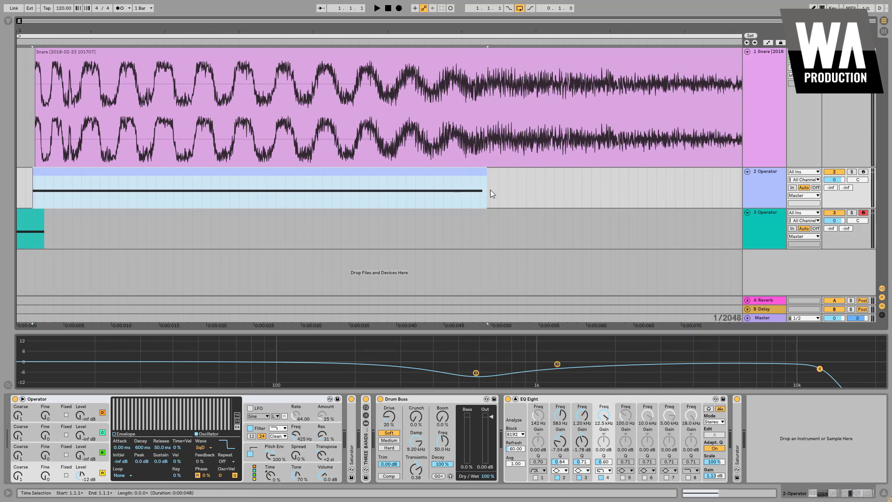
{"action": "key", "text": "Down"}
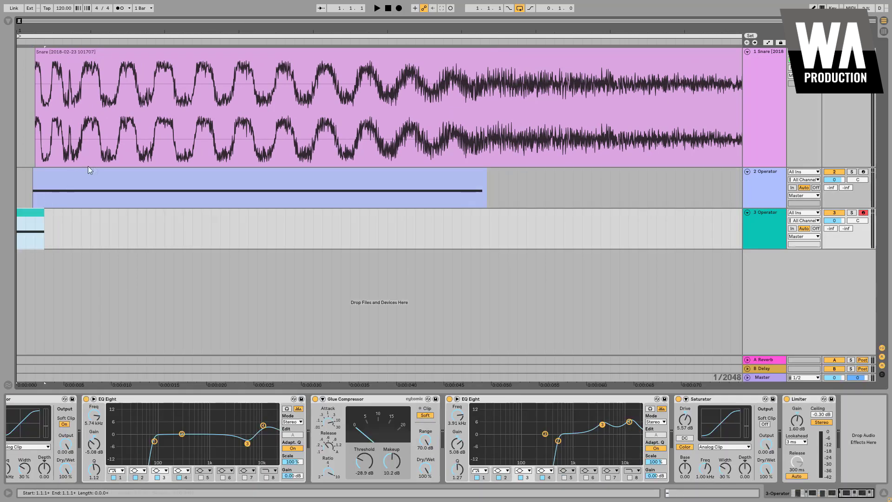
{"action": "left_click_drag", "start_coordinate": [854, 493], "coordinate": [783, 476]}
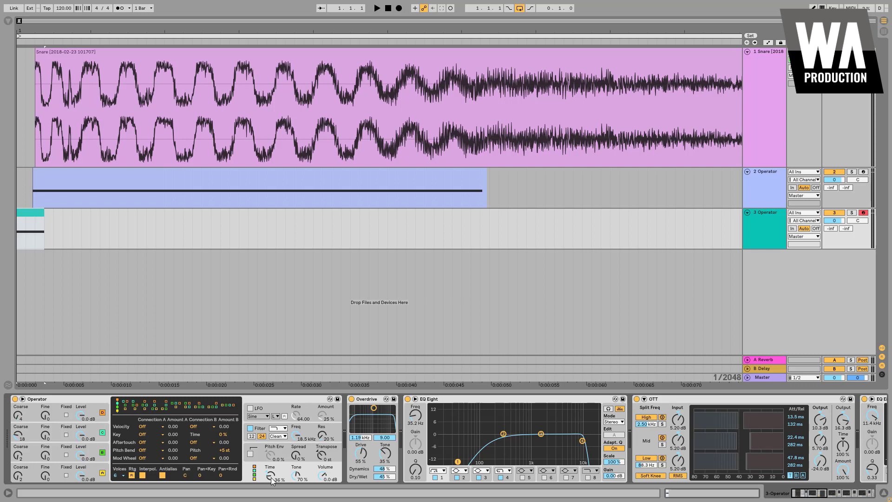
- Try Operator's Time at 1 %, 14 % and 12 % during playback, comparing the 3 Operator track muted, unmuted and soloed
{"action": "left_click_drag", "start_coordinate": [270, 475], "coordinate": [270, 450]}
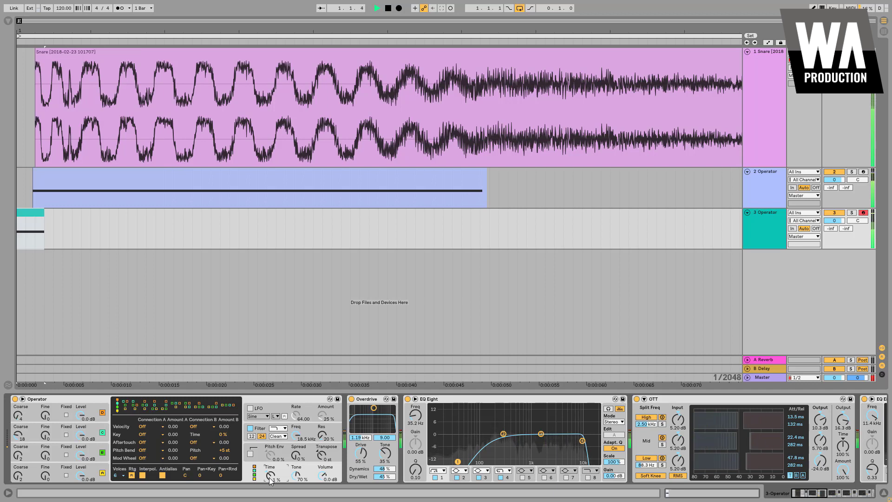
{"action": "left_click", "coordinate": [832, 214]}
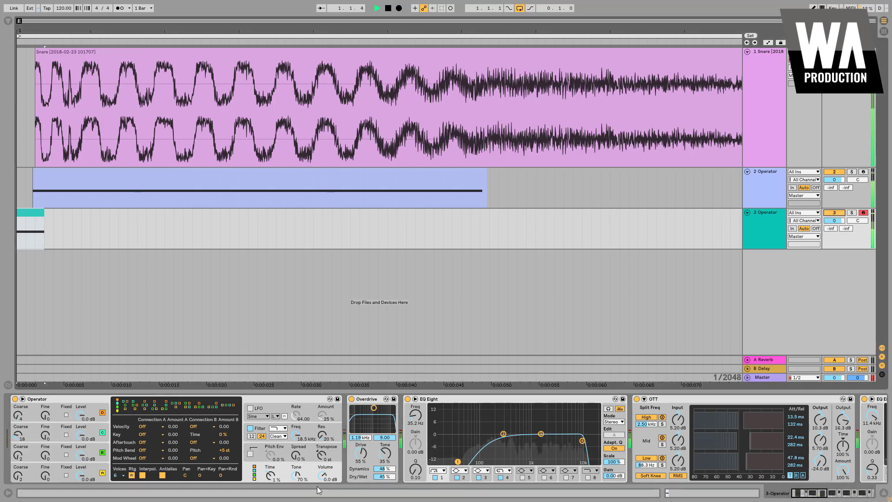
{"action": "left_click_drag", "start_coordinate": [271, 477], "coordinate": [271, 474]}
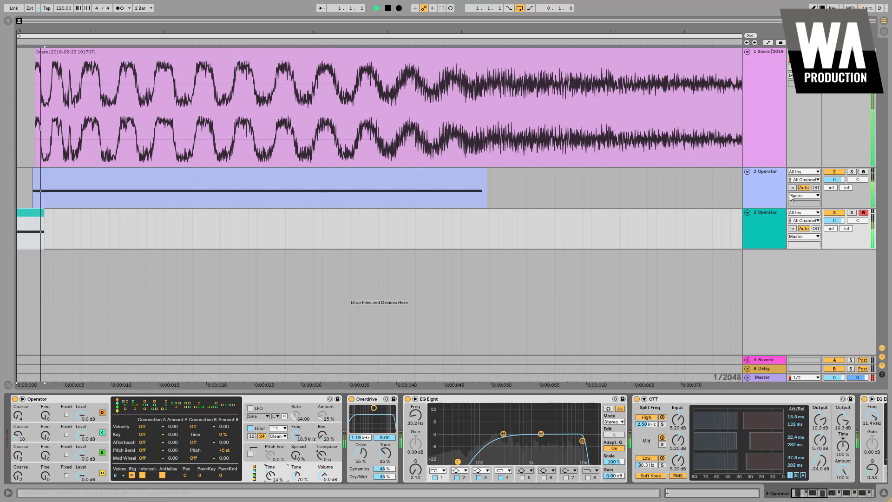
{"action": "left_click", "coordinate": [835, 213]}
{"action": "left_click", "coordinate": [835, 213]}
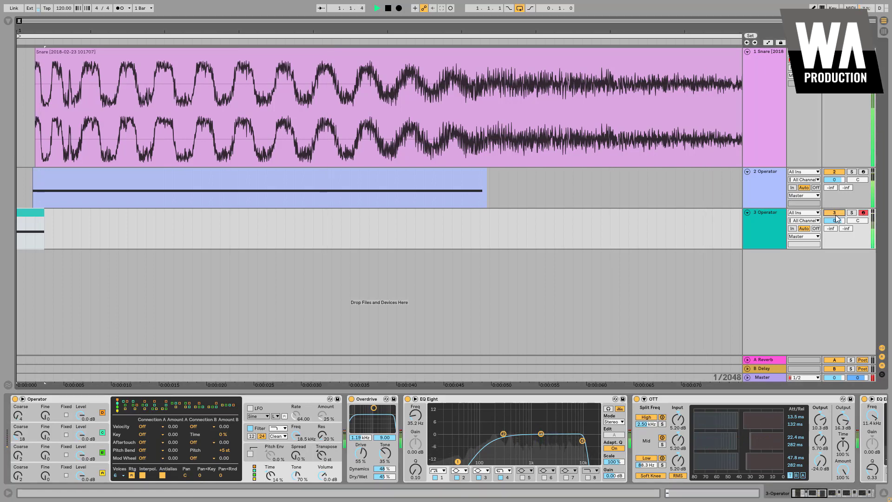
{"action": "left_click", "coordinate": [272, 478]}
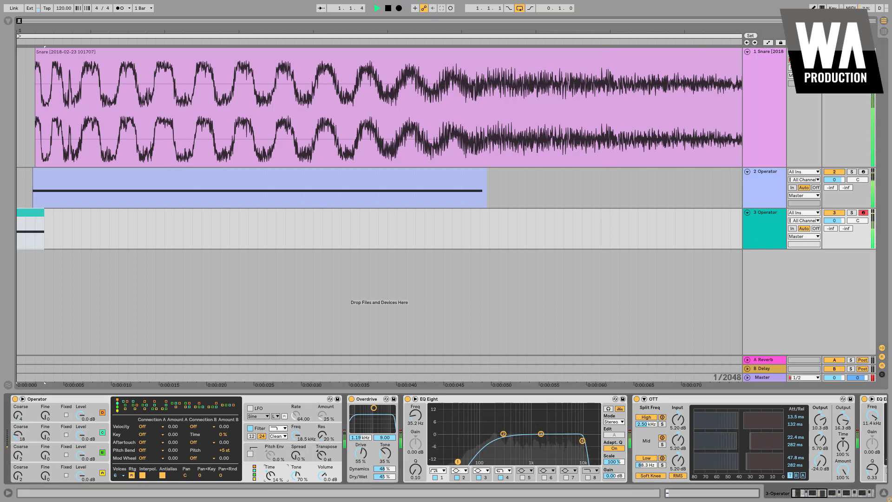
{"action": "left_click", "coordinate": [852, 213]}
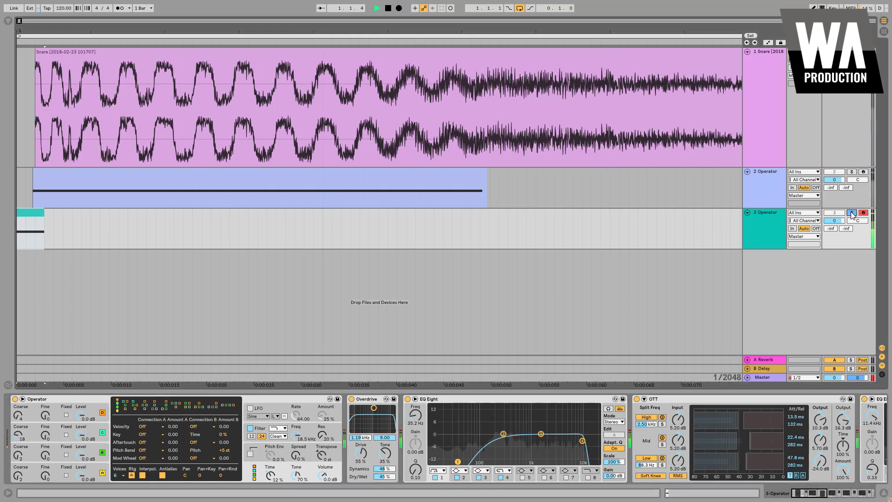
{"action": "left_click", "coordinate": [852, 213]}
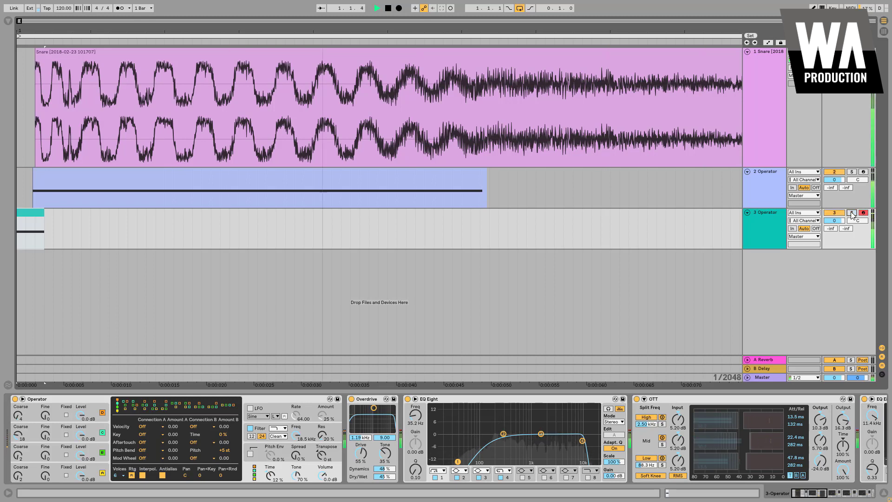
- Set Operator's Time on the 3 Operator track to 9 % and audition all layers together
{"action": "left_click", "coordinate": [271, 477]}
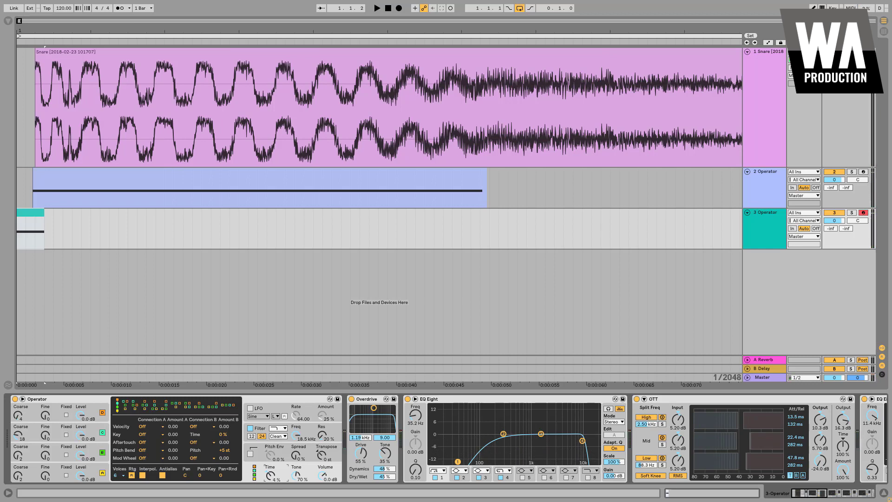
{"action": "key", "text": "space"}
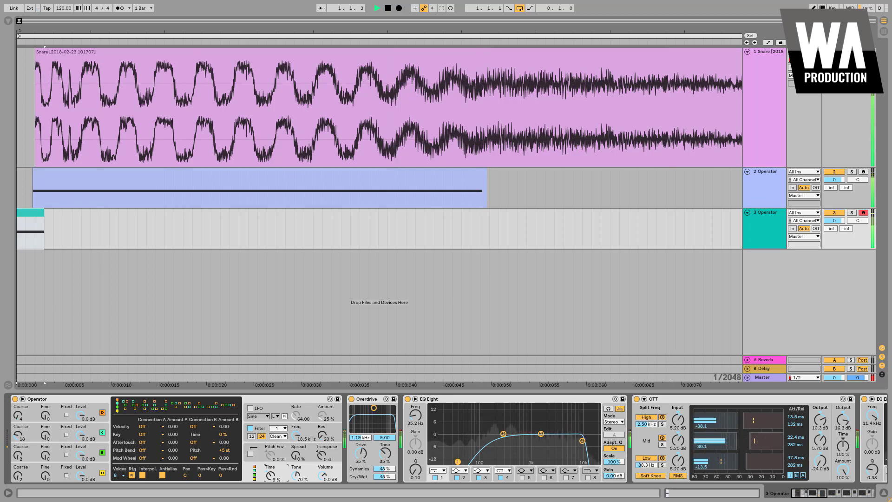
{"action": "key", "text": "space"}
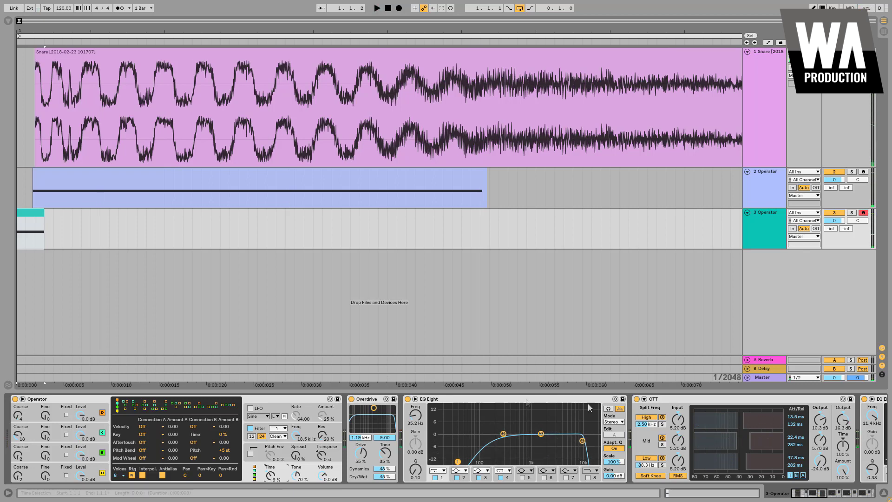
- Collapse every effect after Operator on the 3 Operator track, from Overdrive through Limiter
{"action": "double_click", "coordinate": [454, 399]}
{"action": "double_click", "coordinate": [456, 398]}
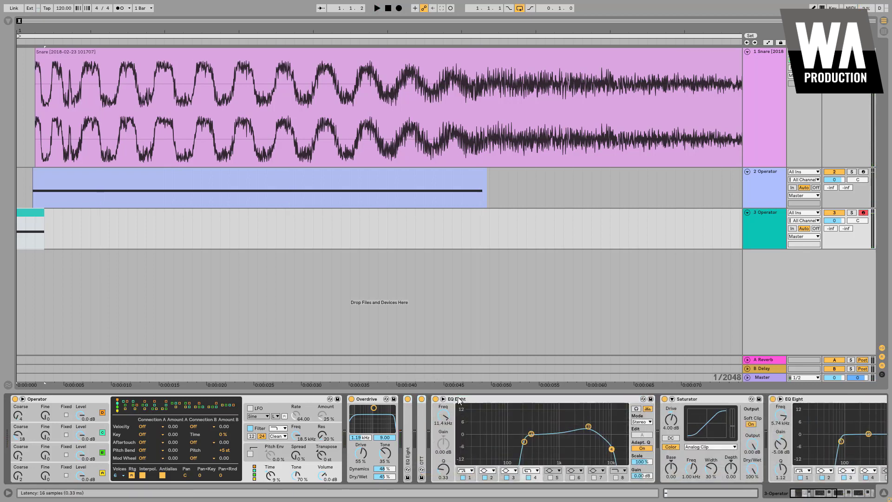
{"action": "double_click", "coordinate": [485, 400]}
{"action": "double_click", "coordinate": [493, 400]}
{"action": "double_click", "coordinate": [510, 401]}
{"action": "double_click", "coordinate": [520, 401]}
{"action": "double_click", "coordinate": [538, 400]}
{"action": "double_click", "coordinate": [547, 400]}
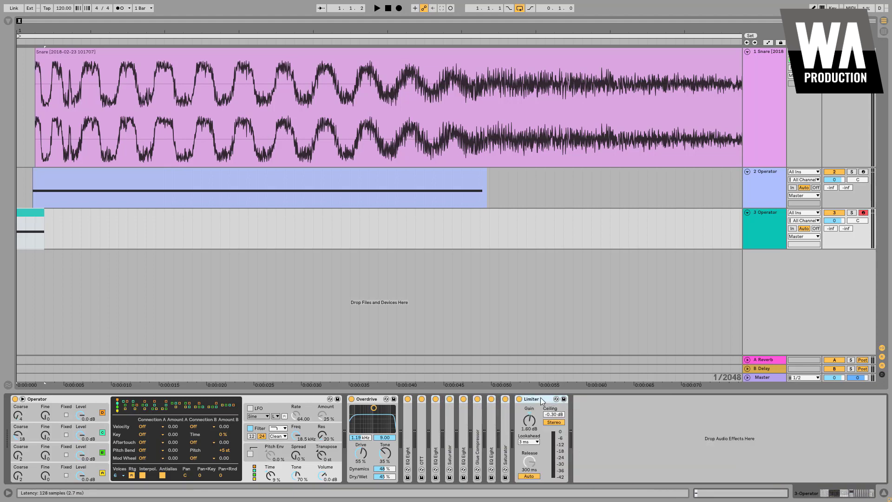
{"action": "double_click", "coordinate": [540, 398]}
{"action": "double_click", "coordinate": [381, 400]}
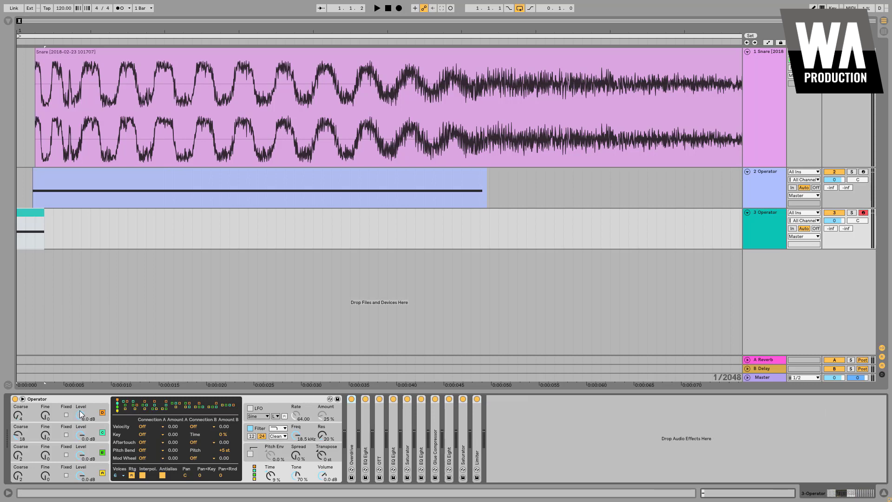
- Audition the soloed 3 Operator track while varying the oscillators' Level and Coarse, such as D at -3.3 dB and C at 19, restoring each value
{"action": "left_click", "coordinate": [21, 452]}
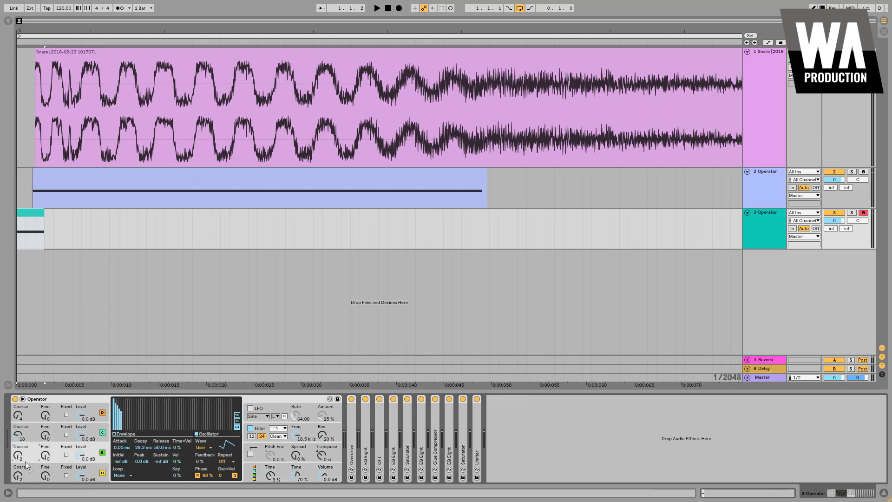
{"action": "left_click", "coordinate": [31, 474]}
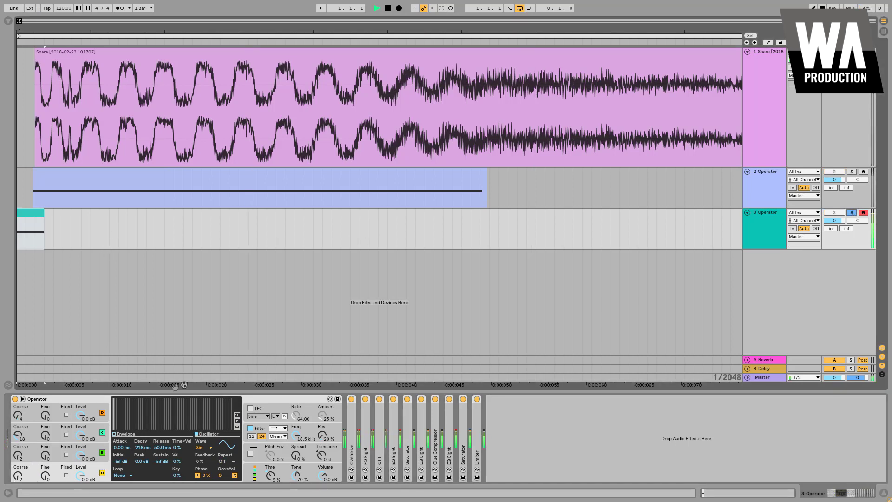
{"action": "left_click_drag", "start_coordinate": [80, 414], "coordinate": [81, 421]}
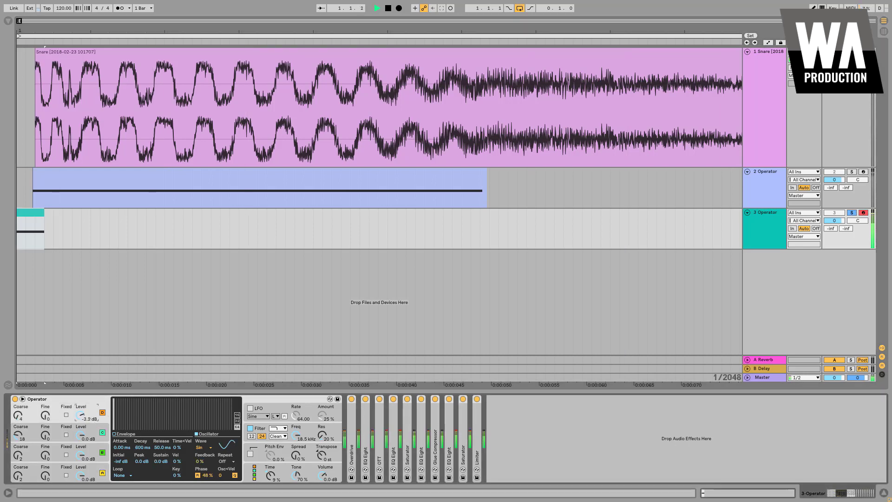
{"action": "left_click_drag", "start_coordinate": [80, 435], "coordinate": [81, 437]}
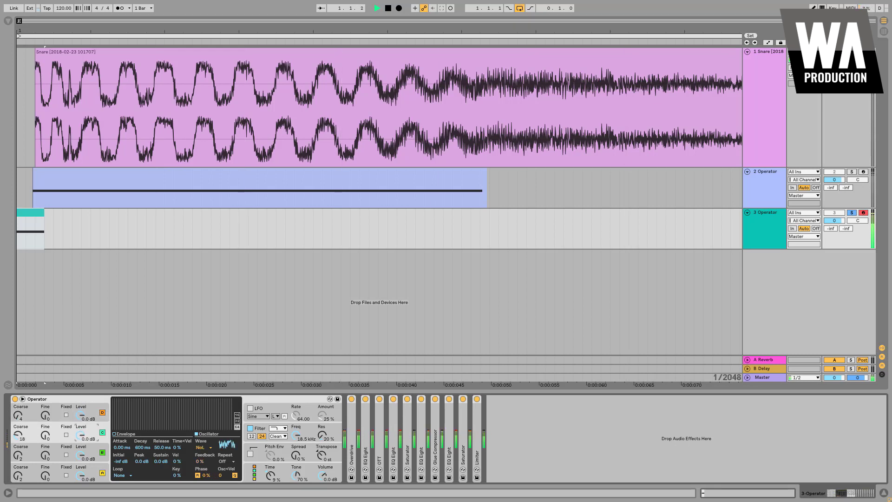
{"action": "left_click_drag", "start_coordinate": [17, 455], "coordinate": [17, 455]}
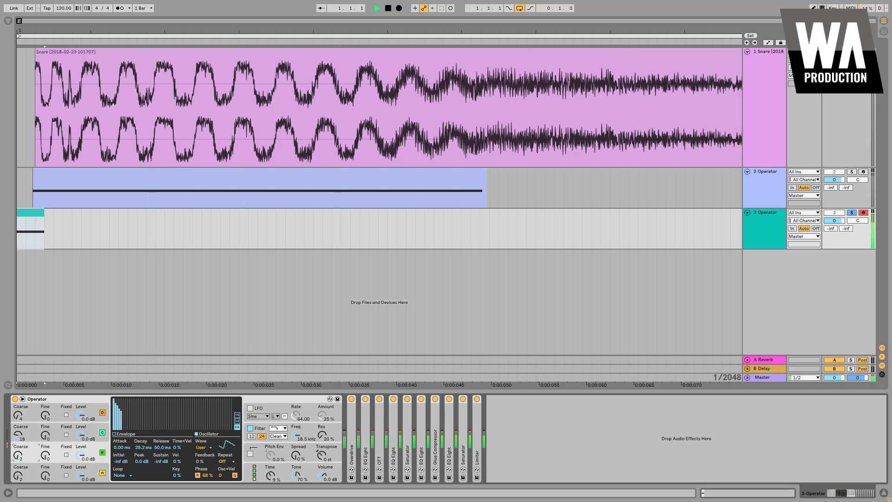
{"action": "left_click_drag", "start_coordinate": [19, 477], "coordinate": [20, 470]}
{"action": "left_click_drag", "start_coordinate": [18, 434], "coordinate": [18, 439]}
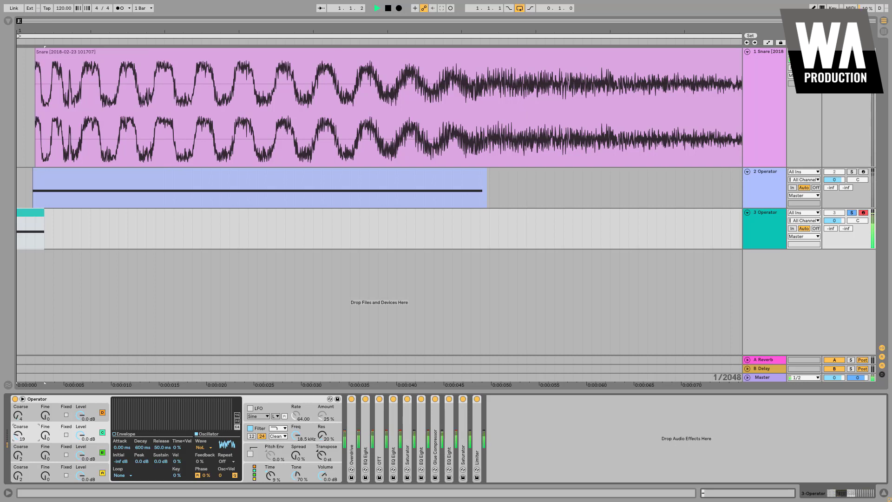
{"action": "key", "text": "space"}
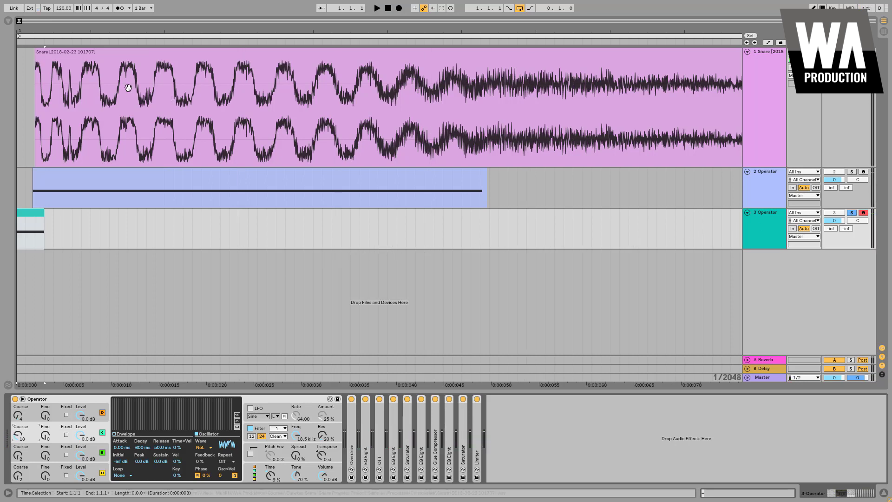
- Show the browser, add an audio track below 3 Operator and arm it for recording
{"action": "left_click", "coordinate": [8, 21]}
{"action": "mouse_move", "coordinate": [229, 83]}
{"action": "left_mouse_down"}
{"action": "mouse_move", "coordinate": [240, 84]}
{"action": "mouse_move", "coordinate": [220, 84]}
{"action": "left_mouse_up"}
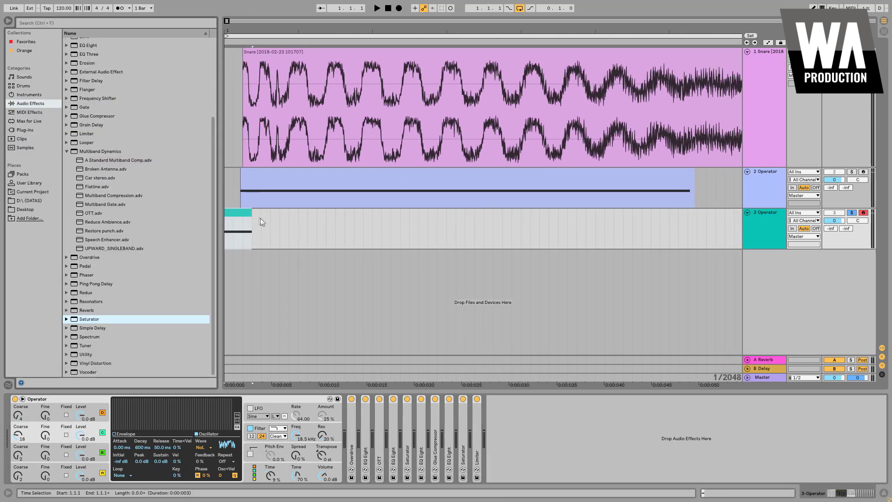
{"action": "left_click", "coordinate": [241, 210]}
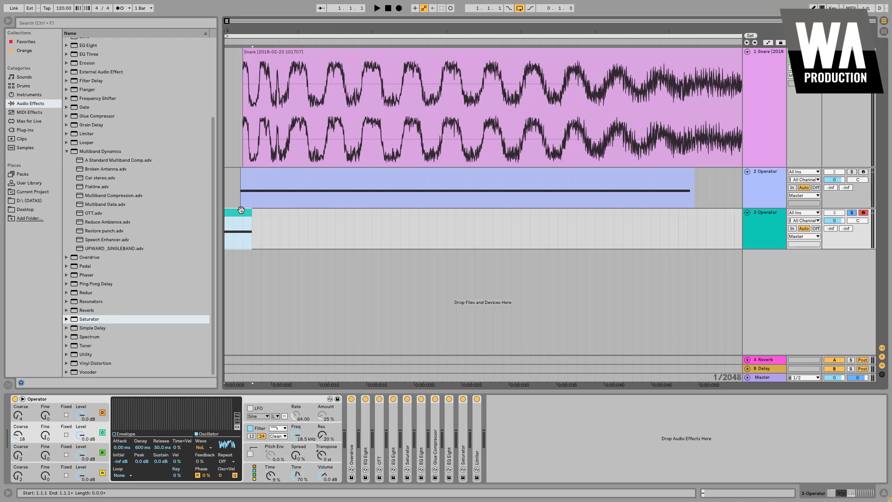
{"action": "left_click", "coordinate": [770, 216]}
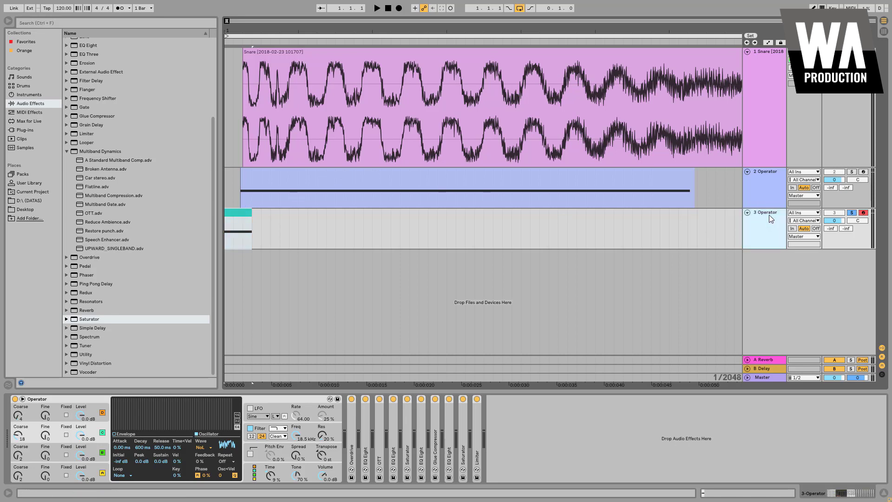
{"action": "key", "text": "ctrl+t"}
{"action": "scroll", "coordinate": [716, 175], "scroll_direction": "down", "scroll_amount": 5}
{"action": "left_click", "coordinate": [639, 272]}
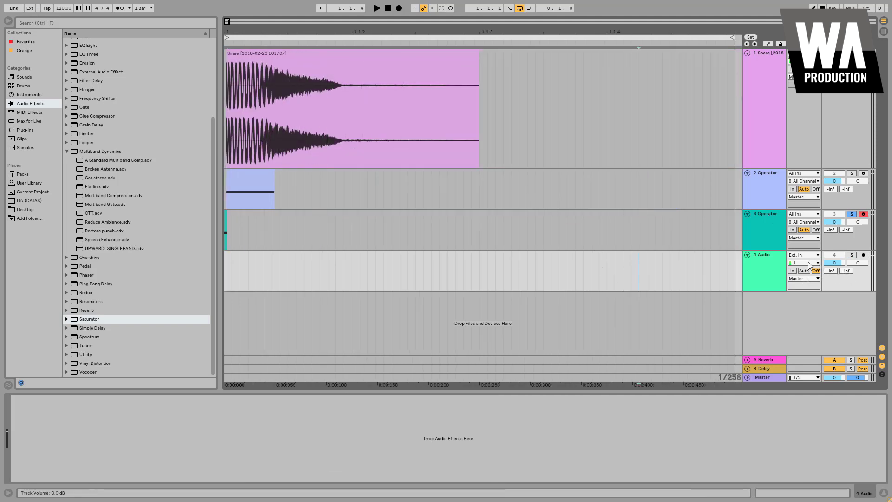
{"action": "left_click", "coordinate": [863, 255]}
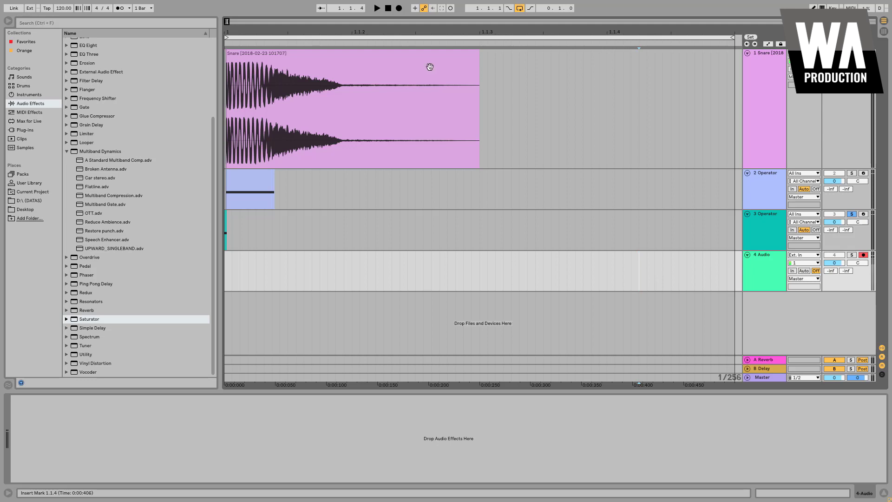
- Record an external-input take on the 4 Audio track, then solo and disarm that track
{"action": "left_click", "coordinate": [399, 8]}
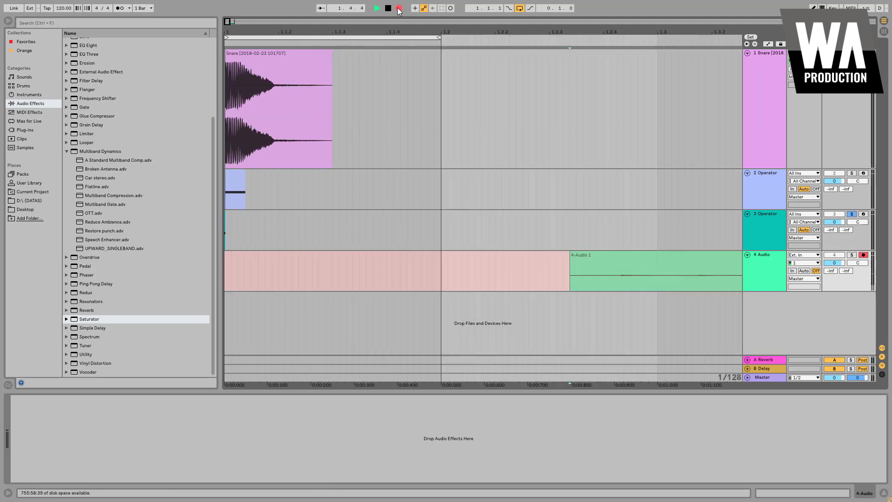
{"action": "key", "text": "space"}
{"action": "key", "text": "minus"}
{"action": "key", "text": "minus"}
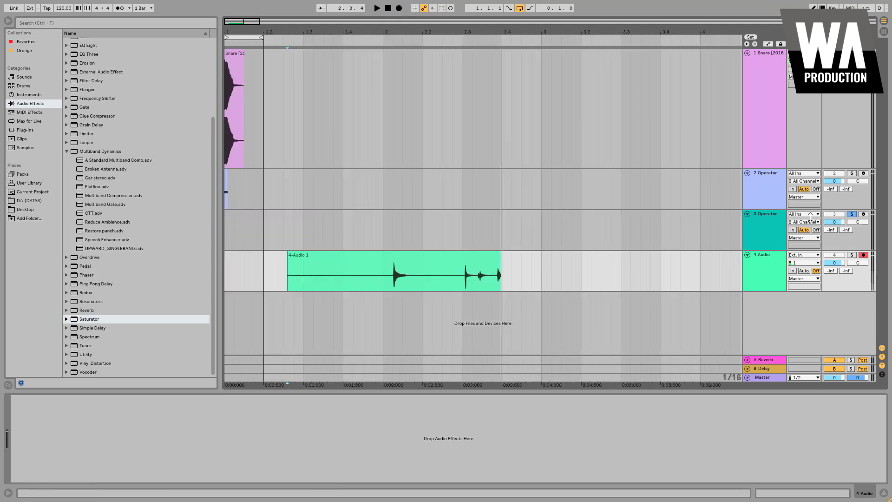
{"action": "left_click", "coordinate": [851, 254]}
{"action": "left_click", "coordinate": [863, 255]}
- Audition the recorded 4-Audio 1 clip and trim it to start at 2.1.2 and end just after its second hit
{"action": "left_click", "coordinate": [375, 278]}
{"action": "key", "text": "space"}
{"action": "key", "text": "space"}
{"action": "left_click_drag", "start_coordinate": [289, 256], "coordinate": [393, 256]}
{"action": "key", "text": "space"}
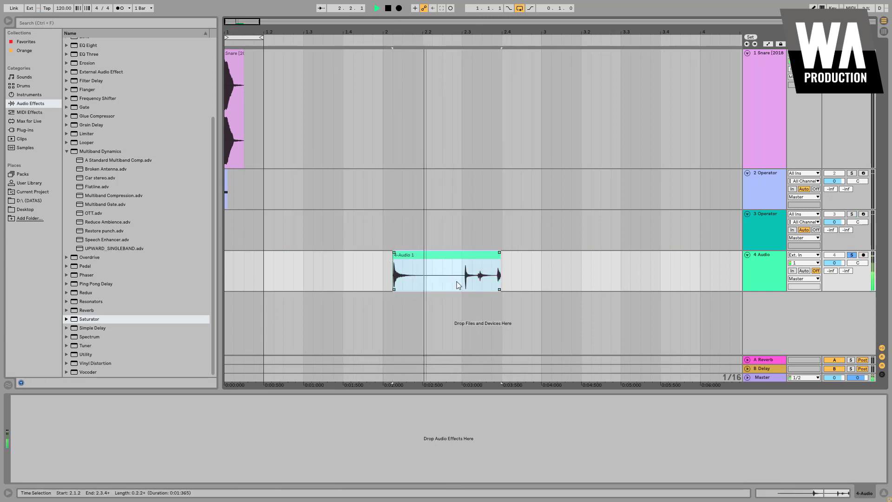
{"action": "left_click", "coordinate": [462, 284]}
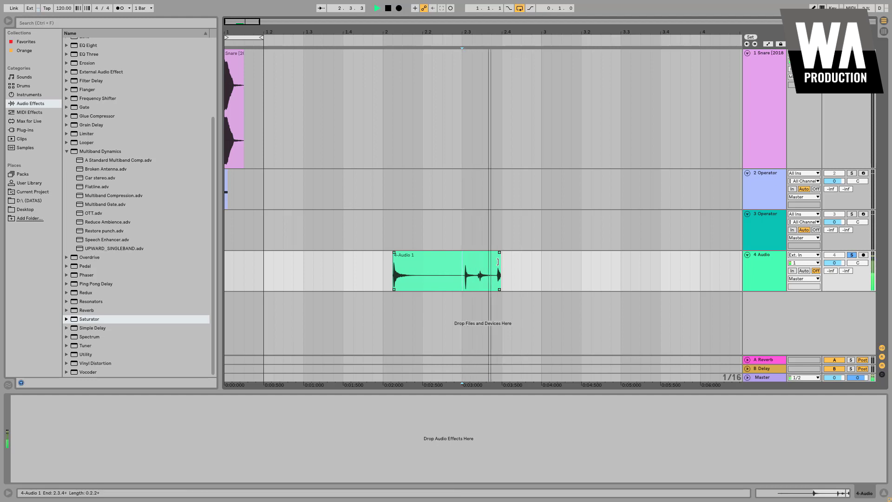
{"action": "left_click_drag", "start_coordinate": [499, 263], "coordinate": [474, 260]}
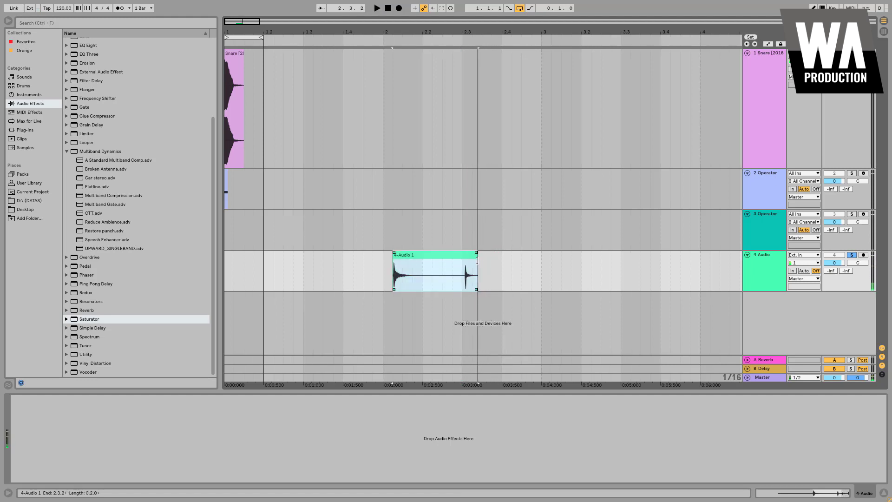
- Audition the first hit of the recorded 4-Audio 1 clip on the enlarged 4 Audio track
{"action": "left_click_drag", "start_coordinate": [850, 288], "coordinate": [850, 322]}
{"action": "left_click_drag", "start_coordinate": [395, 32], "coordinate": [395, 65]}
{"action": "left_click", "coordinate": [466, 255]}
{"action": "key", "text": "space"}
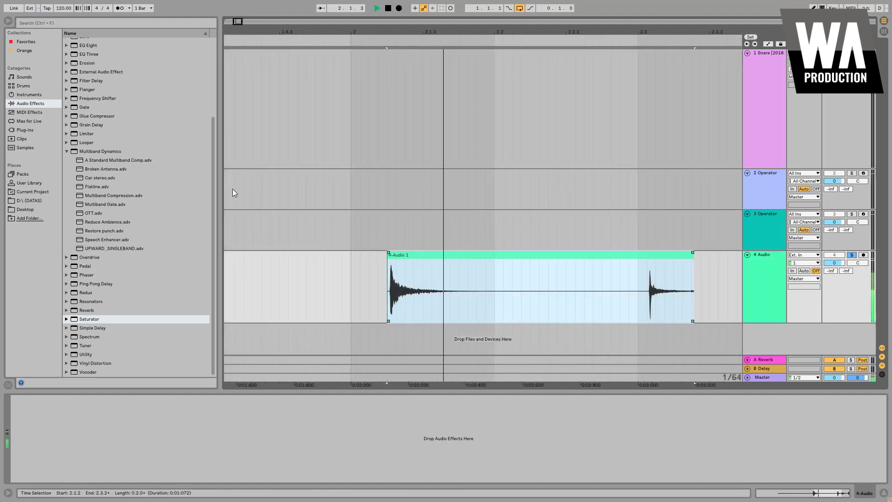
{"action": "key", "text": "space"}
{"action": "key", "text": "space"}
{"action": "key", "text": "space"}
- Group the effects from Overdrive to Limiter on 3 Operator into an Audio Effect Rack and copy it onto the 4 Audio track
{"action": "scroll", "coordinate": [90, 104], "scroll_direction": "up", "scroll_amount": 3}
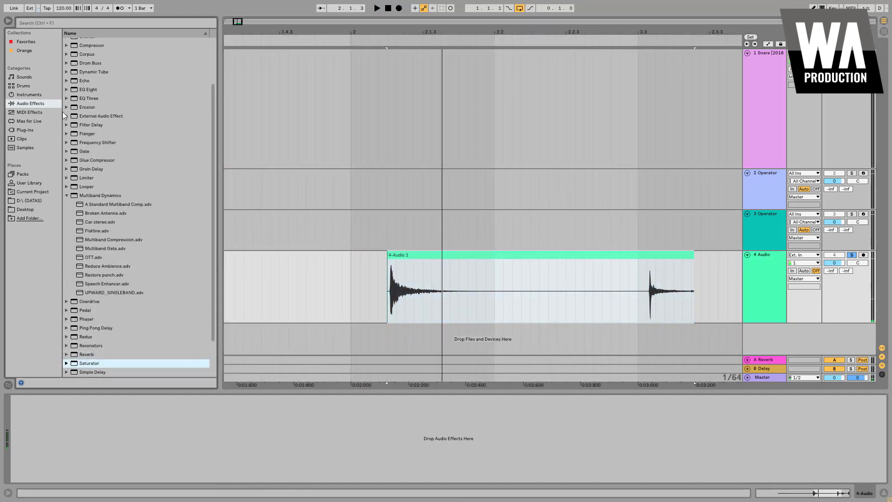
{"action": "left_click", "coordinate": [769, 230]}
{"action": "left_click", "coordinate": [354, 435]}
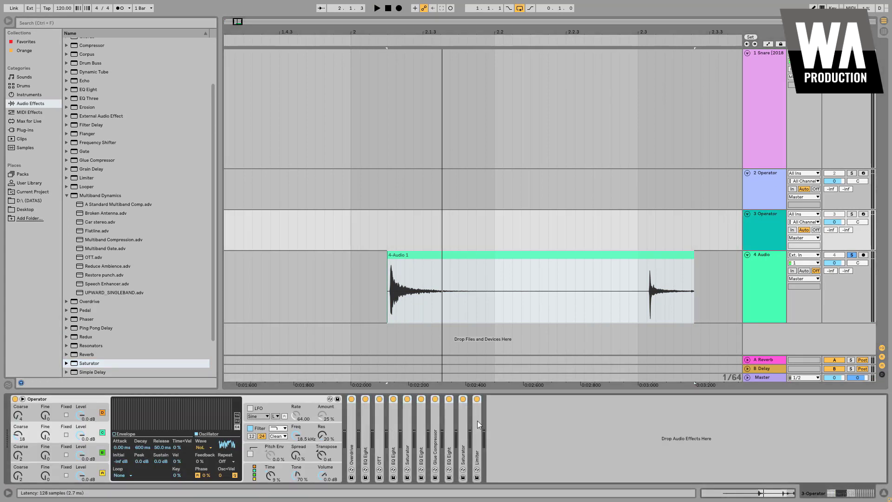
{"action": "key", "text": "ctrl+g"}
{"action": "double_click", "coordinate": [352, 445]}
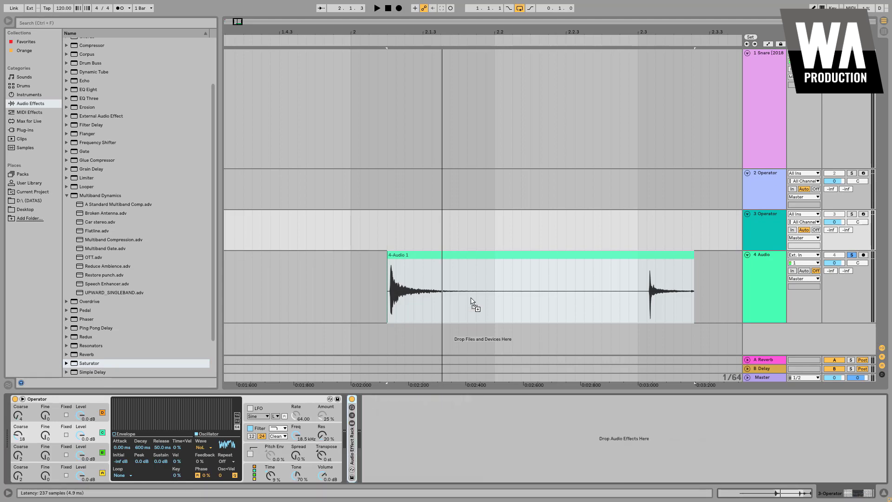
{"action": "left_click", "coordinate": [474, 302]}
- Audition both hits of the 4-Audio 1 clip through the copied Audio Effect Rack
{"action": "left_click", "coordinate": [425, 252]}
{"action": "key", "text": "space"}
{"action": "key", "text": "space"}
{"action": "key", "text": "space"}
{"action": "key", "text": "space"}
{"action": "key", "text": "space"}
{"action": "key", "text": "space"}
{"action": "key", "text": "space"}
{"action": "key", "text": "space"}
{"action": "key", "text": "space"}
{"action": "key", "text": "space"}
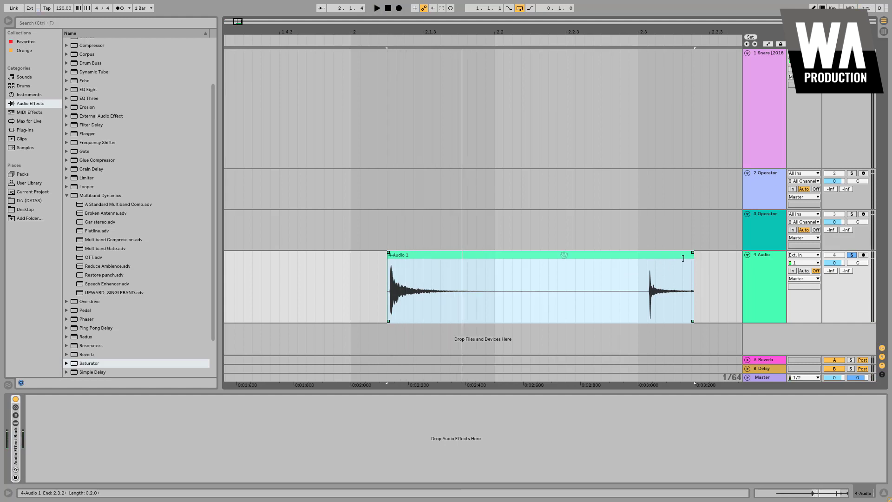
{"action": "left_click", "coordinate": [646, 293]}
{"action": "key", "text": "space"}
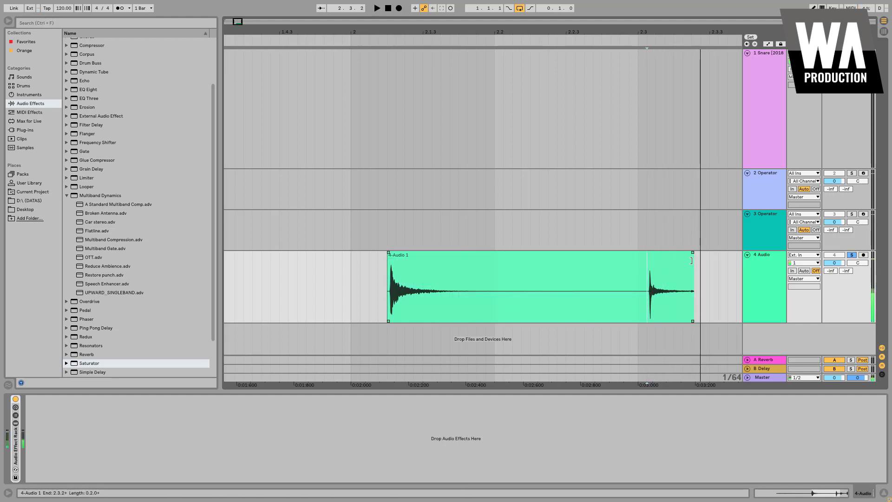
- Trim the 4-Audio 1 clip to end just after its second hit and split it exactly where that hit begins, at 0:03:041
{"action": "left_click_drag", "start_coordinate": [691, 260], "coordinate": [658, 260]}
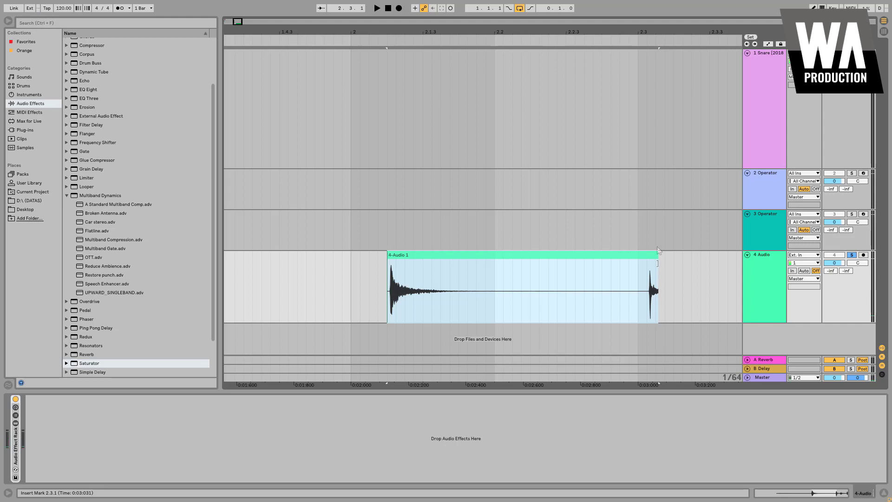
{"action": "left_click_drag", "start_coordinate": [662, 37], "coordinate": [659, 153]}
{"action": "left_click", "coordinate": [600, 293]}
{"action": "key", "text": "ctrl+e"}
{"action": "left_click_drag", "start_coordinate": [609, 32], "coordinate": [601, 254]}
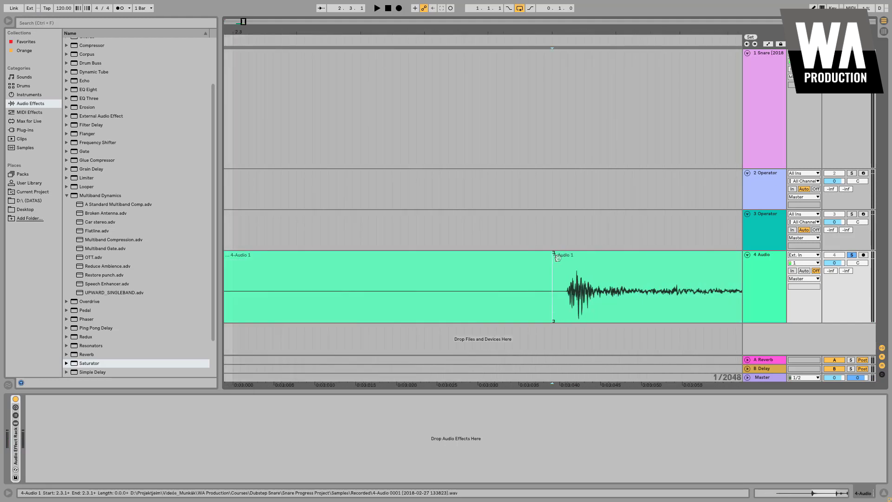
{"action": "left_click", "coordinate": [555, 255]}
{"action": "key", "text": "ctrl+z"}
{"action": "left_click", "coordinate": [567, 291]}
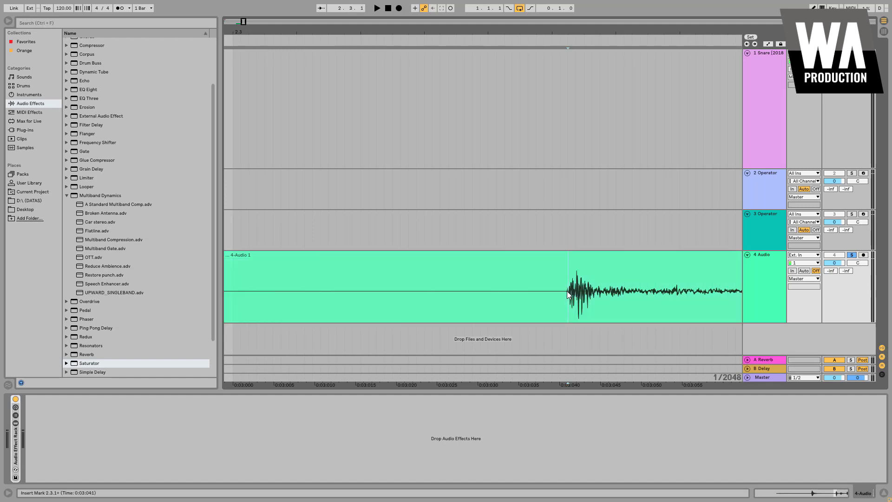
{"action": "key", "text": "ctrl+e"}
- Shorten the split second hit to about 10 ms, give it a fade-out over its latter half and audition it
{"action": "left_click_drag", "start_coordinate": [703, 30], "coordinate": [534, 28]}
{"action": "left_click_drag", "start_coordinate": [617, 283], "coordinate": [475, 253]}
{"action": "key", "text": "Delete"}
{"action": "left_click", "coordinate": [468, 257]}
{"action": "key", "text": "space"}
{"action": "key", "text": "space"}
{"action": "key", "text": "space"}
{"action": "key", "text": "space"}
{"action": "key", "text": "space"}
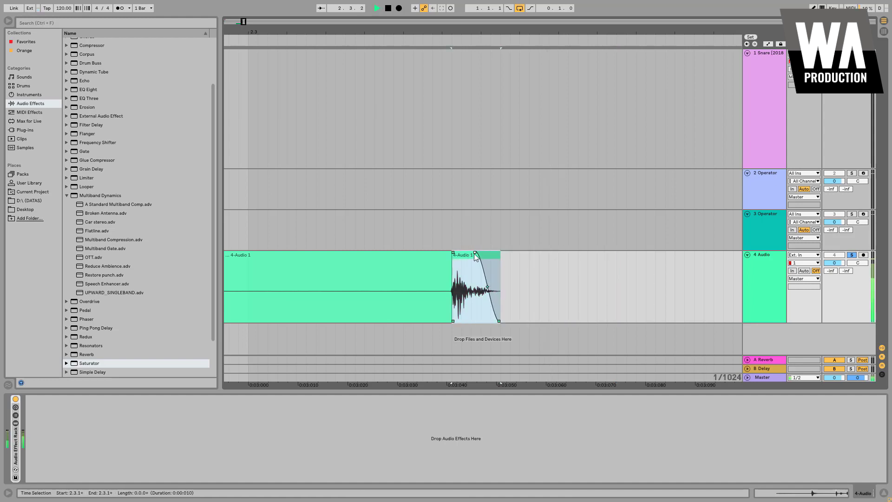
{"action": "key", "text": "space"}
- Add an audio track below 4 Audio, set its input to Resampling and arm it for recording
{"action": "left_click_drag", "start_coordinate": [529, 23], "coordinate": [529, 6]}
{"action": "left_click", "coordinate": [769, 259]}
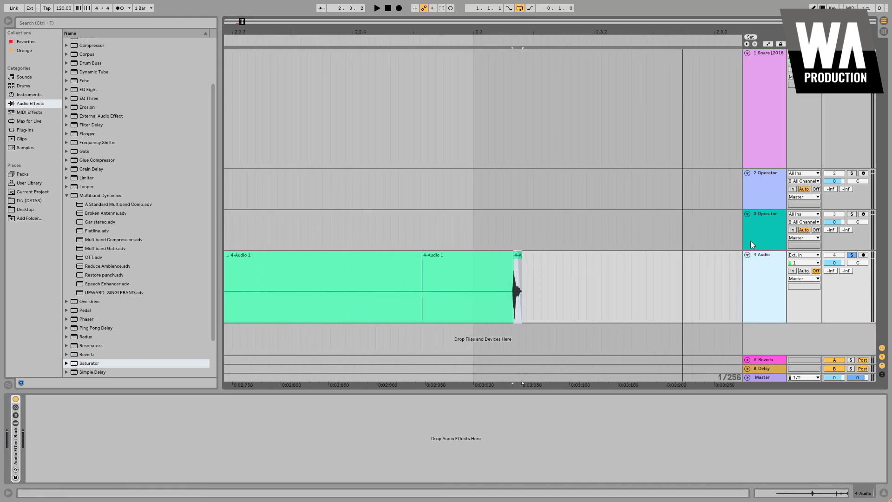
{"action": "key", "text": "ctrl+t"}
{"action": "left_click", "coordinate": [794, 298]}
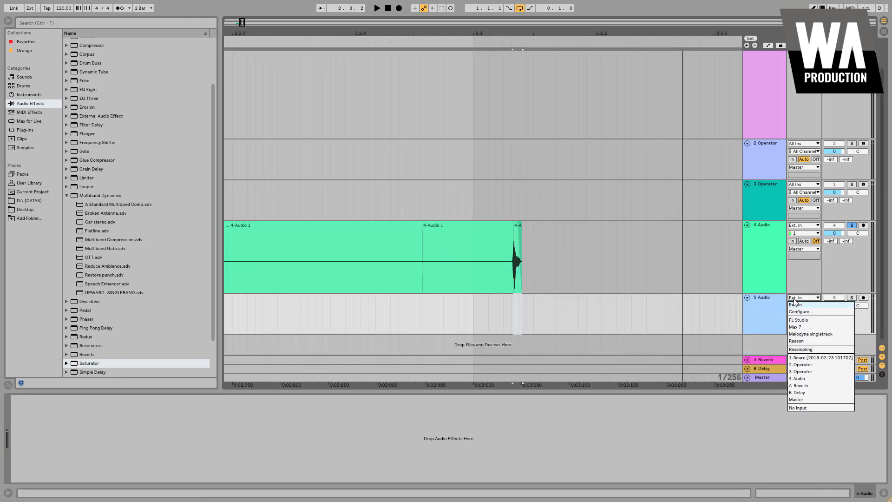
{"action": "left_click", "coordinate": [808, 349]}
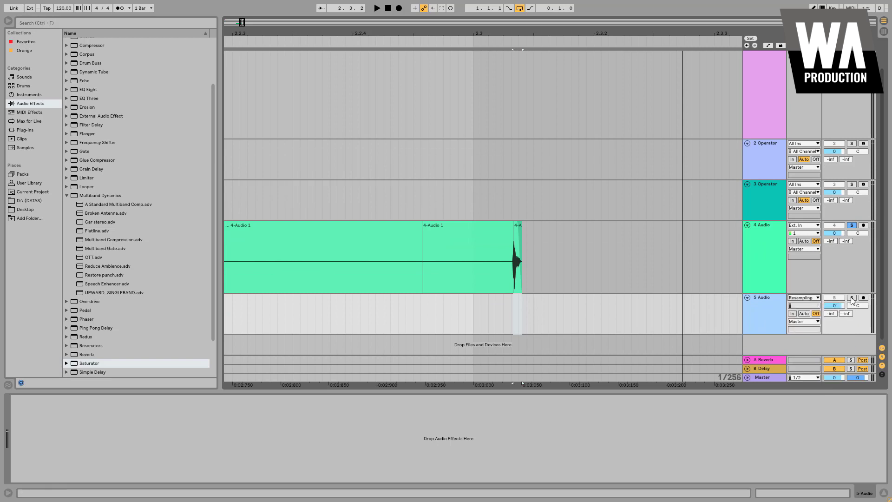
{"action": "left_click", "coordinate": [863, 298]}
- Record the processed second hit from 4 Audio onto the 5 Audio resampling track
{"action": "left_click", "coordinate": [766, 260]}
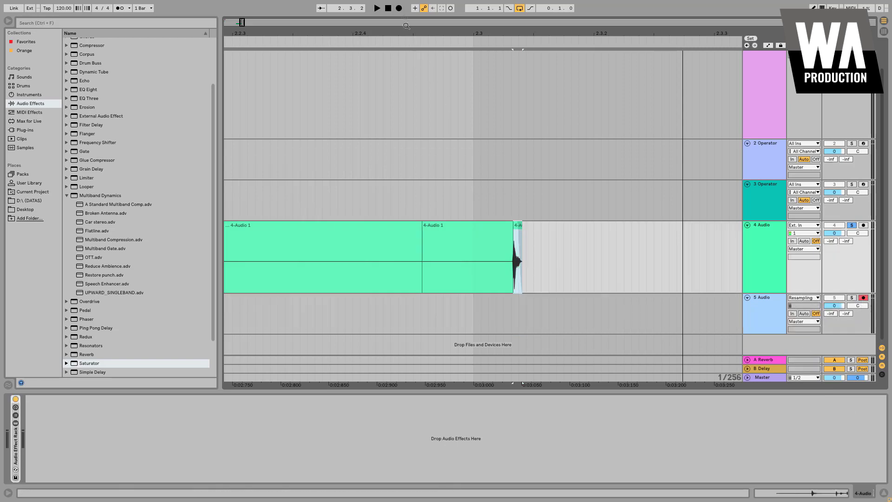
{"action": "left_click", "coordinate": [398, 8]}
{"action": "key", "text": "space"}
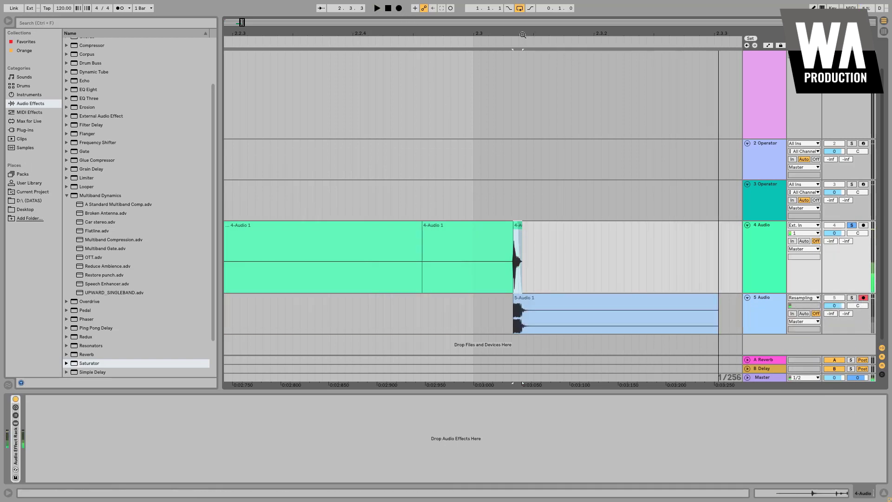
- Inspect the resampled 5-Audio 1 clip's waveform and move the clip to start at 1.1.1
{"action": "left_click_drag", "start_coordinate": [522, 34], "coordinate": [523, 93]}
{"action": "key", "text": "plus"}
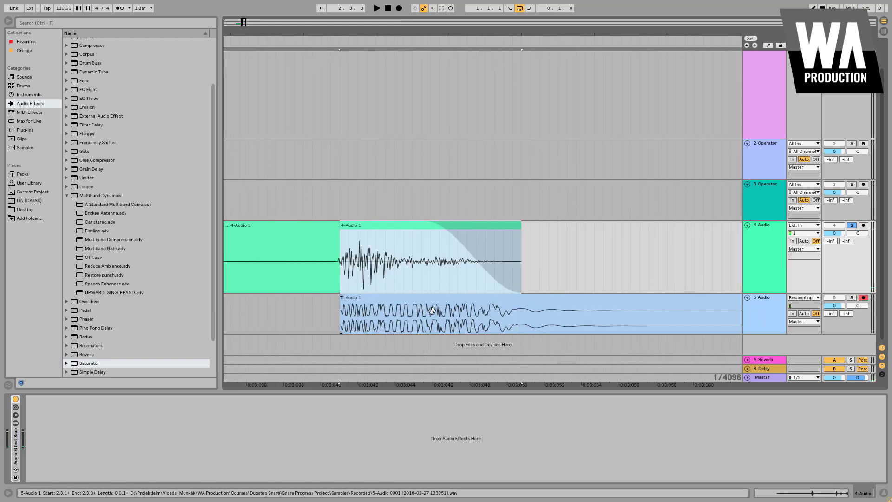
{"action": "key", "text": "minus"}
{"action": "key", "text": "minus"}
{"action": "key", "text": "minus"}
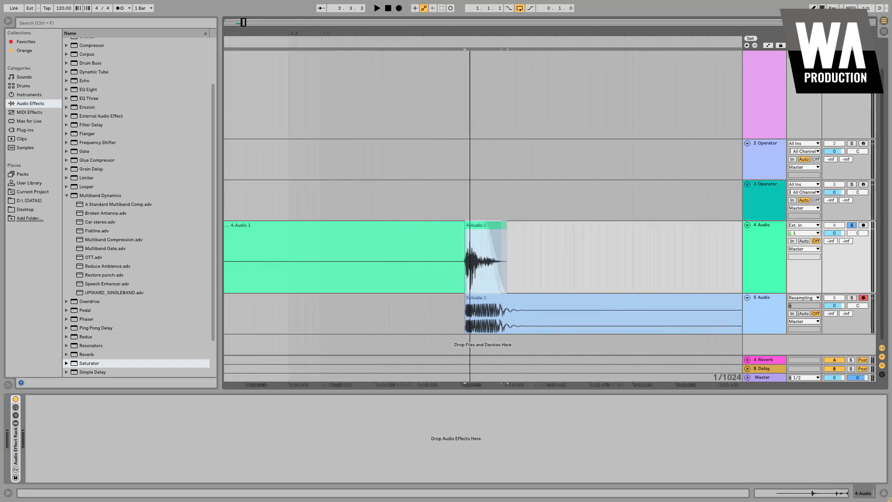
{"action": "key", "text": "minus"}
{"action": "key", "text": "minus"}
{"action": "key", "text": "minus"}
{"action": "key", "text": "minus"}
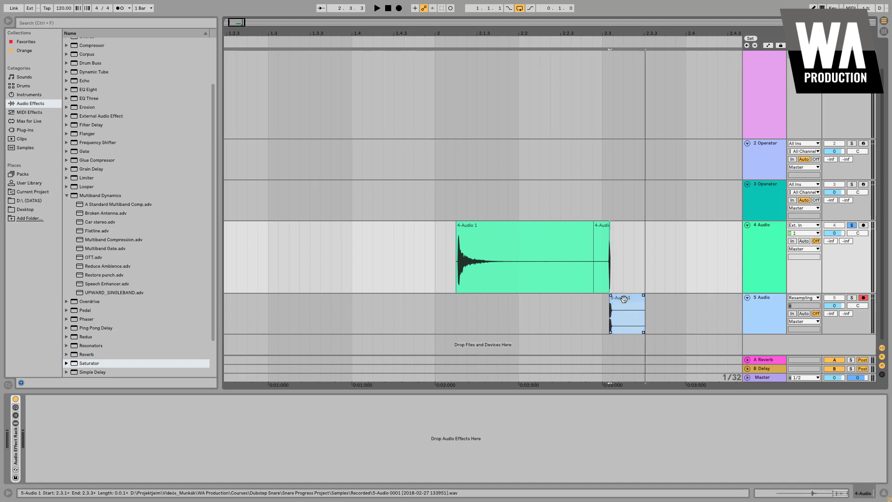
{"action": "left_click", "coordinate": [624, 298]}
{"action": "key", "text": "minus"}
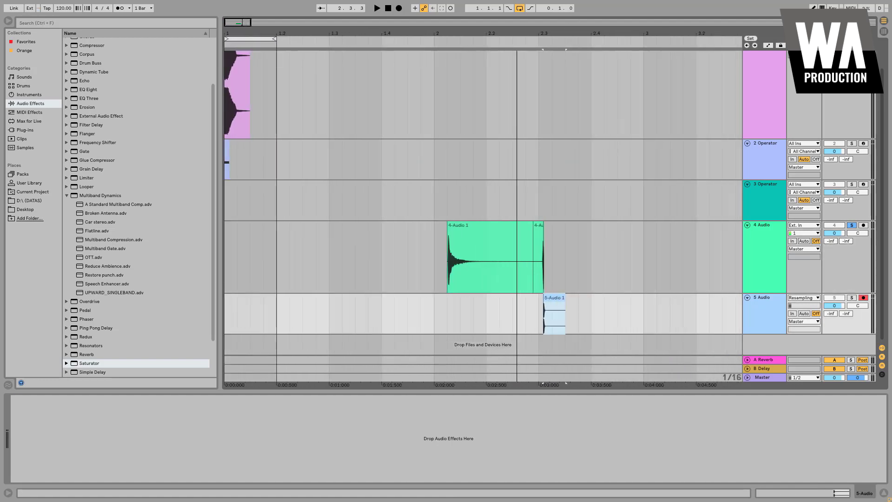
{"action": "left_click_drag", "start_coordinate": [554, 298], "coordinate": [231, 299]}
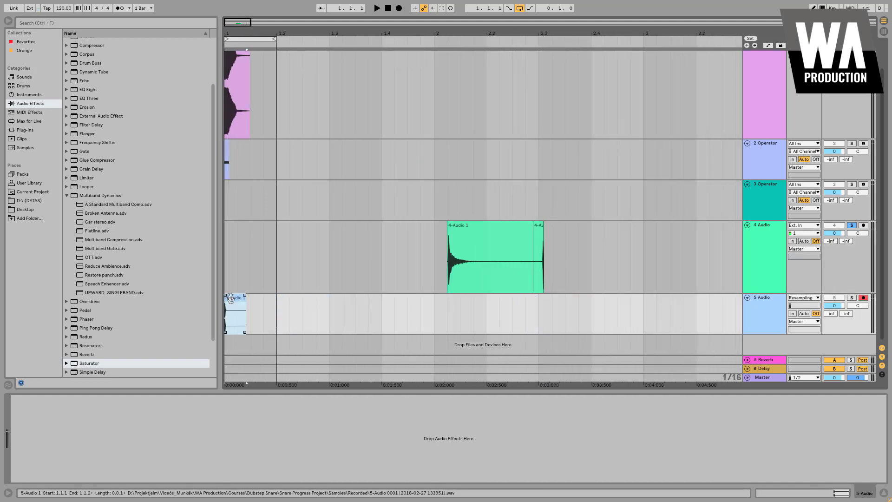
- Mute 3 Operator, unsolo 4 Audio and loop the layered snare from 1.1.1 while comparing it with and without 5 Audio
{"action": "left_click_drag", "start_coordinate": [227, 35], "coordinate": [227, 200]}
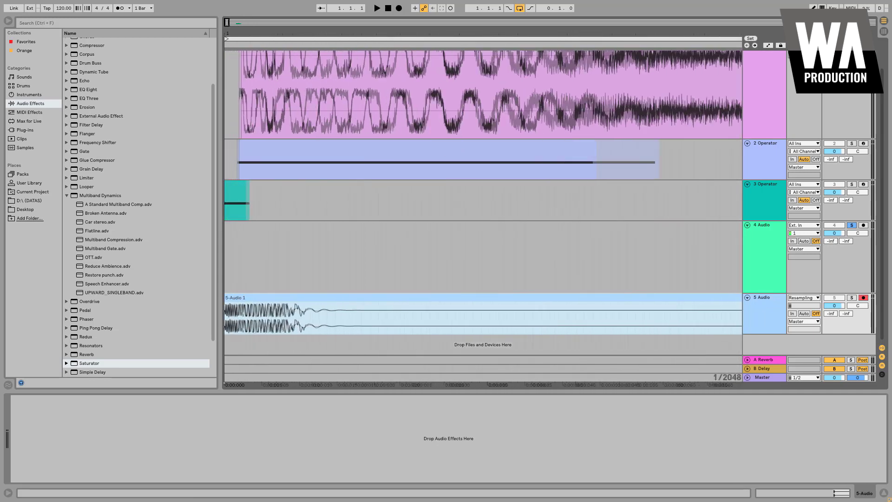
{"action": "left_click", "coordinate": [834, 184]}
{"action": "key", "text": "minus"}
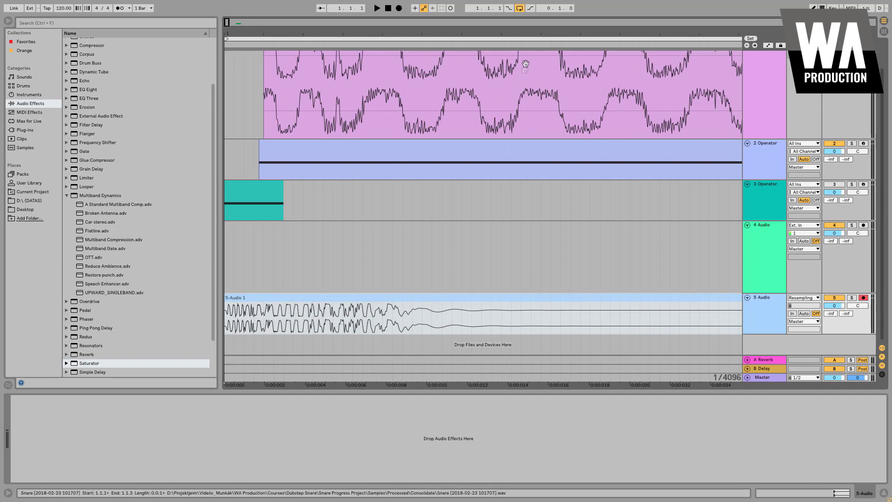
{"action": "left_click_drag", "start_coordinate": [521, 33], "coordinate": [520, 11]}
{"action": "scroll", "coordinate": [263, 31], "scroll_direction": "down", "scroll_amount": 1}
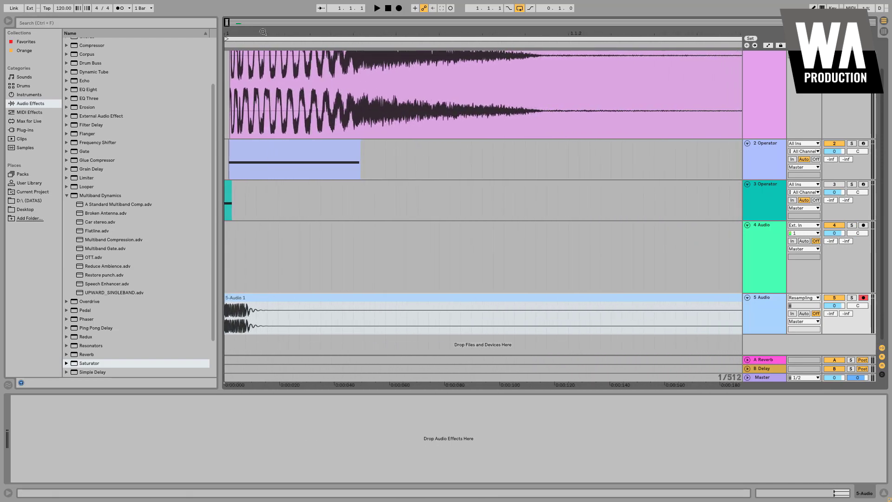
{"action": "left_click", "coordinate": [271, 37]}
{"action": "key", "text": "space"}
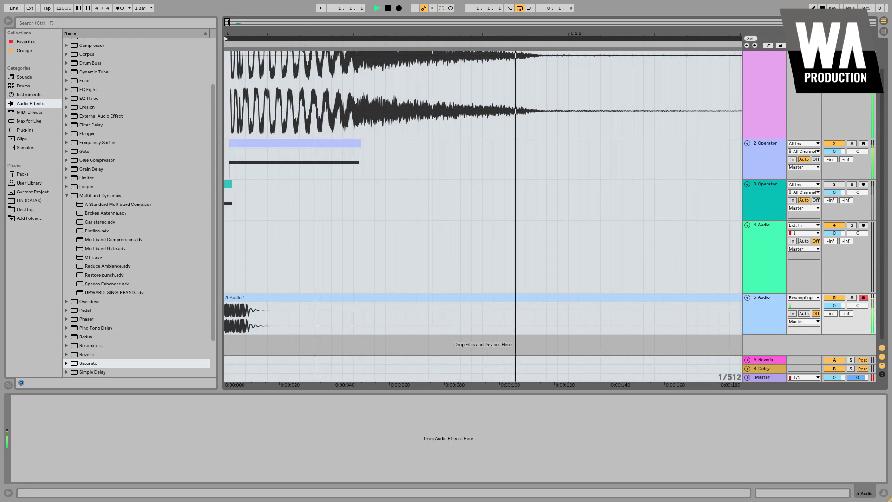
{"action": "key", "text": "minus"}
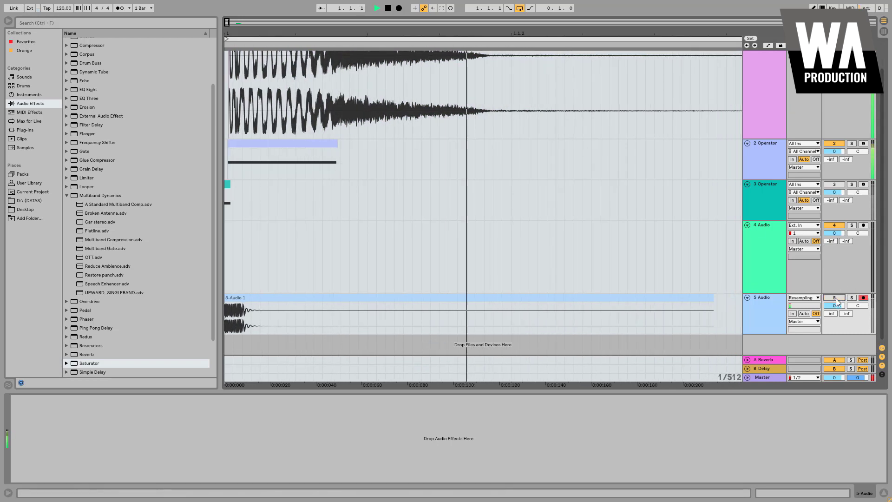
- Try to shorten the 5-Audio 1 clip to the length of the 3 Operator clip
{"action": "key", "text": "plus"}
{"action": "key", "text": "plus"}
{"action": "key", "text": "plus"}
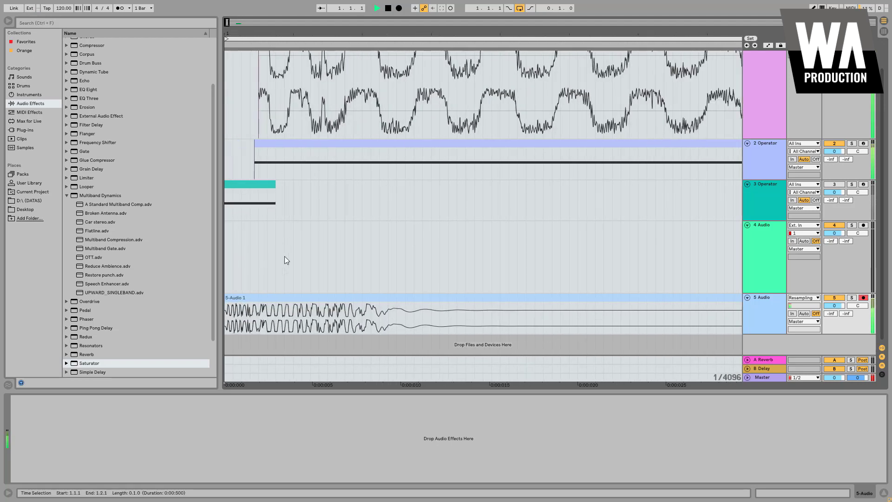
{"action": "left_click_drag", "start_coordinate": [277, 324], "coordinate": [328, 322]}
{"action": "key", "text": "Delete"}
{"action": "left_click", "coordinate": [338, 298]}
{"action": "key", "text": "Delete"}
{"action": "left_click", "coordinate": [272, 298]}
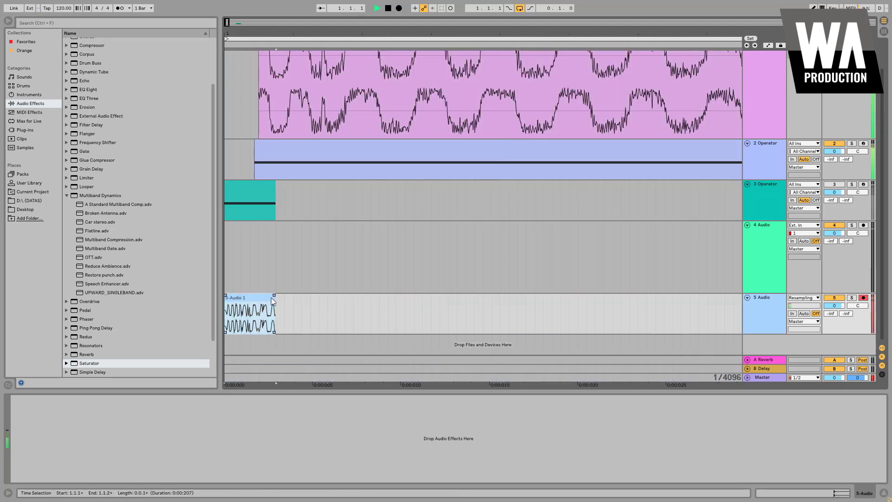
{"action": "key", "text": "ctrl+z"}
{"action": "key", "text": "ctrl+z"}
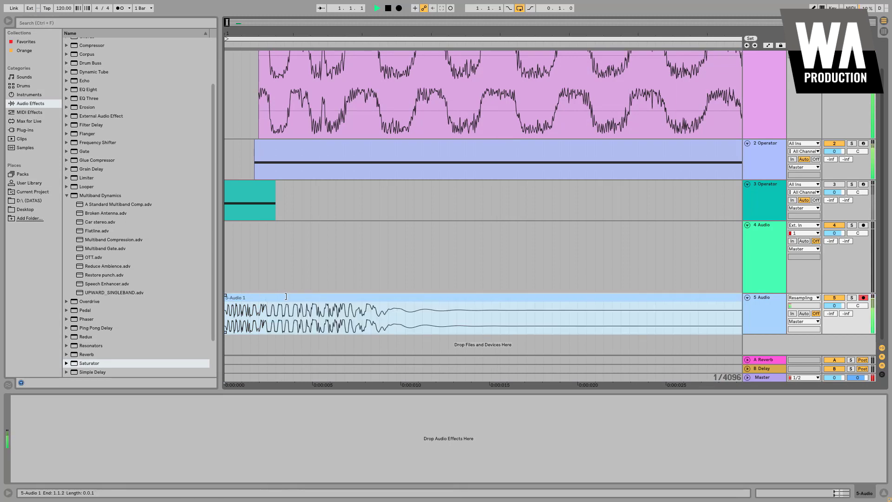
- Show the 5-Audio 1 clip's sample view and trim the clip to about 15.5 ms with a short fade-out
{"action": "double_click", "coordinate": [282, 297]}
{"action": "left_click", "coordinate": [104, 342]}
{"action": "left_click_drag", "start_coordinate": [351, 254], "coordinate": [421, 257]}
{"action": "key", "text": "Delete"}
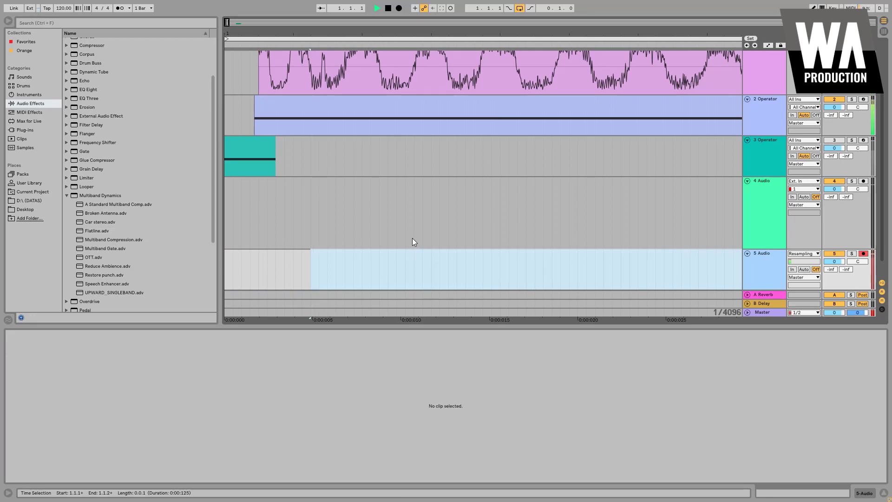
{"action": "left_click_drag", "start_coordinate": [398, 253], "coordinate": [362, 274]}
{"action": "left_click", "coordinate": [302, 274]}
{"action": "key", "text": "Delete"}
{"action": "key", "text": "Delete"}
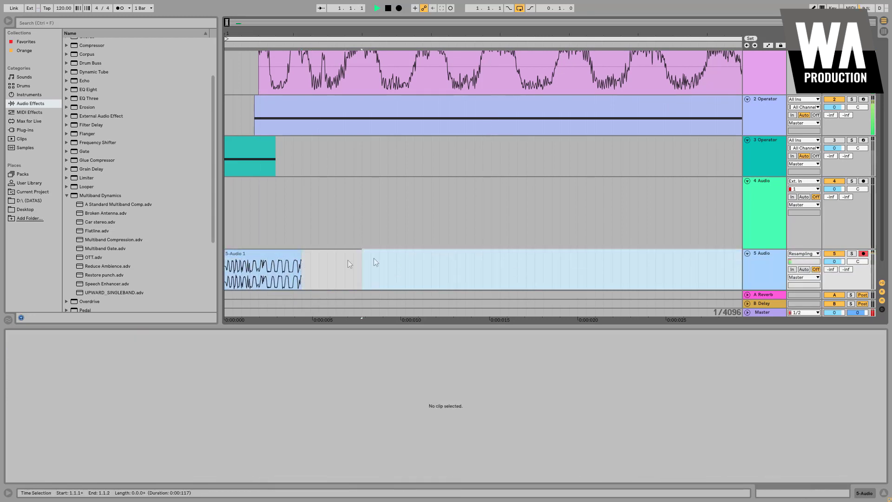
{"action": "mouse_move", "coordinate": [301, 251]}
{"action": "left_mouse_down"}
{"action": "mouse_move", "coordinate": [257, 251]}
{"action": "mouse_move", "coordinate": [307, 255]}
{"action": "left_mouse_up"}
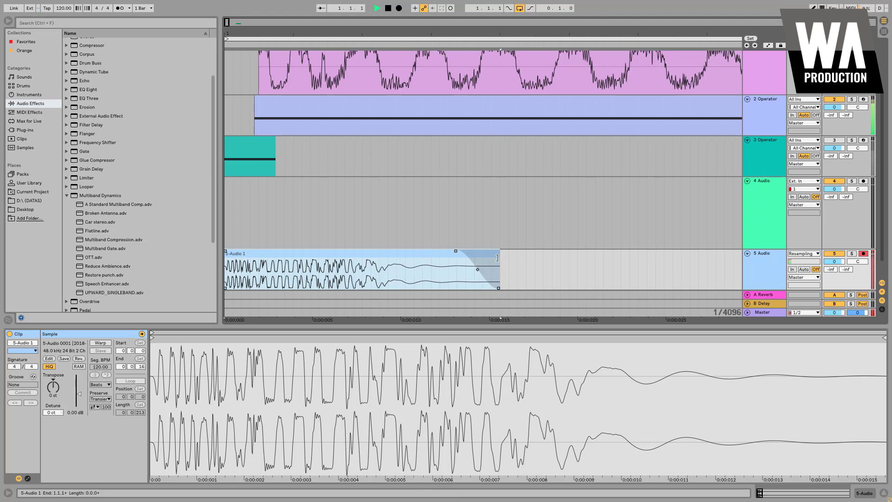
- Shorten the 5-Audio 1 clip to about 12 ms and shape a steeper curved fade-out starting at about 4 ms
{"action": "left_click_drag", "start_coordinate": [504, 273], "coordinate": [277, 255]}
{"action": "key", "text": "Delete"}
{"action": "left_click", "coordinate": [426, 253]}
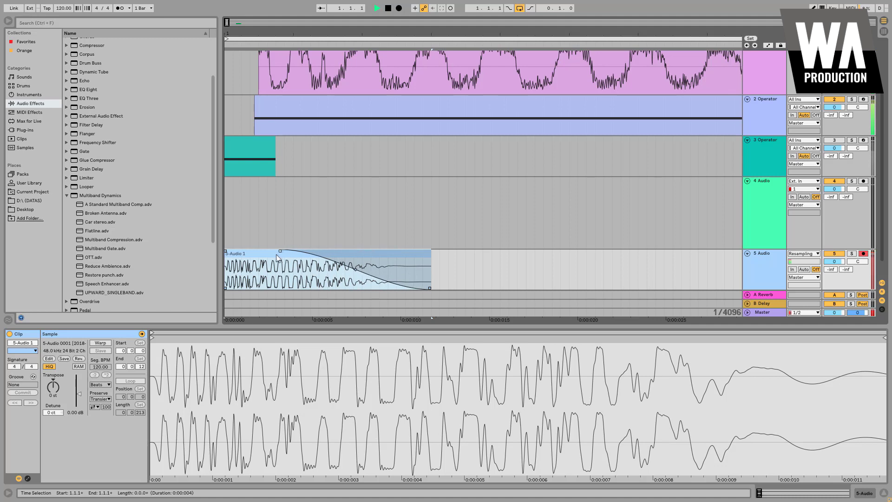
{"action": "left_click_drag", "start_coordinate": [354, 272], "coordinate": [336, 288]}
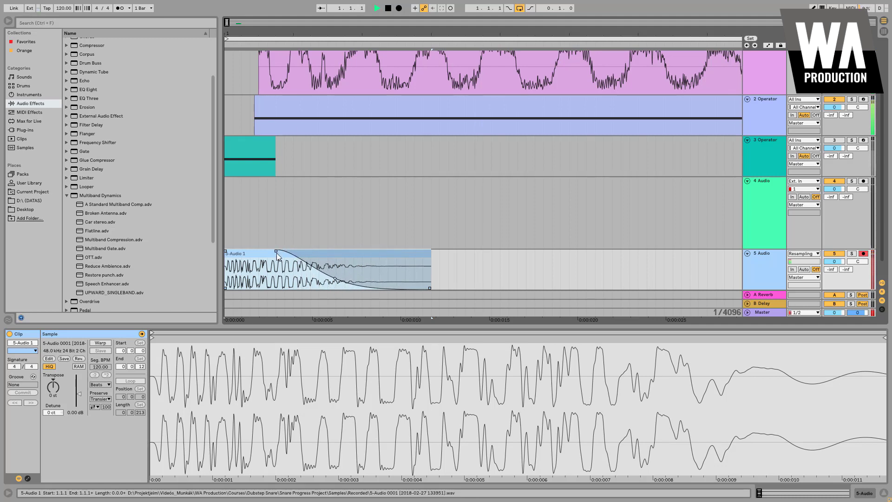
{"action": "left_click_drag", "start_coordinate": [277, 251], "coordinate": [296, 251]}
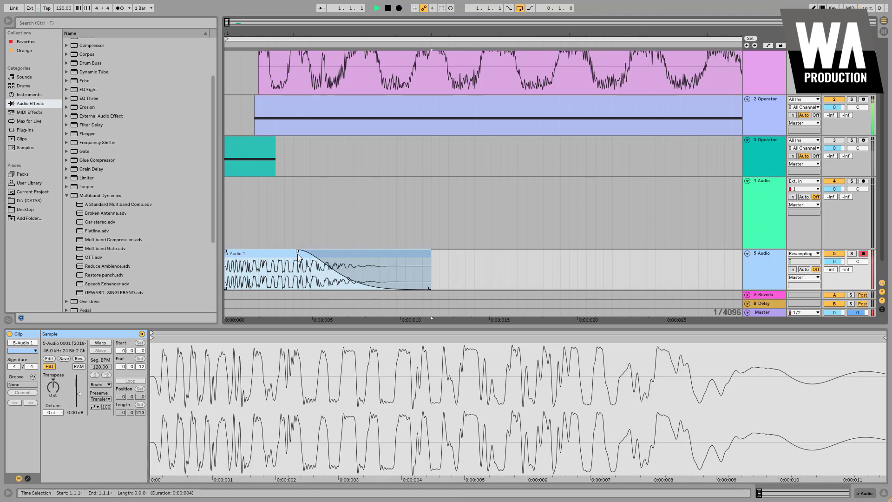
- Transpose the 5-Audio 1 clip to -2 st, trying neighbouring semitones while the snare loops, and stop playback
{"action": "left_click", "coordinate": [55, 385]}
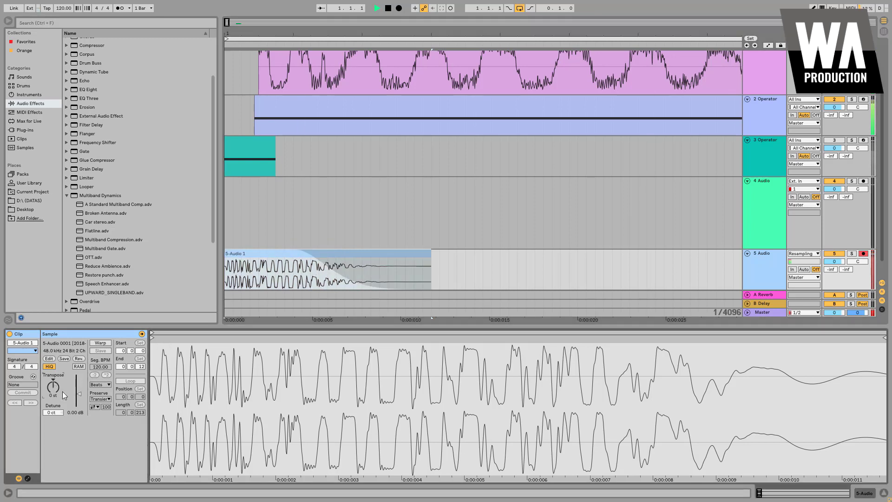
{"action": "key", "text": "Up"}
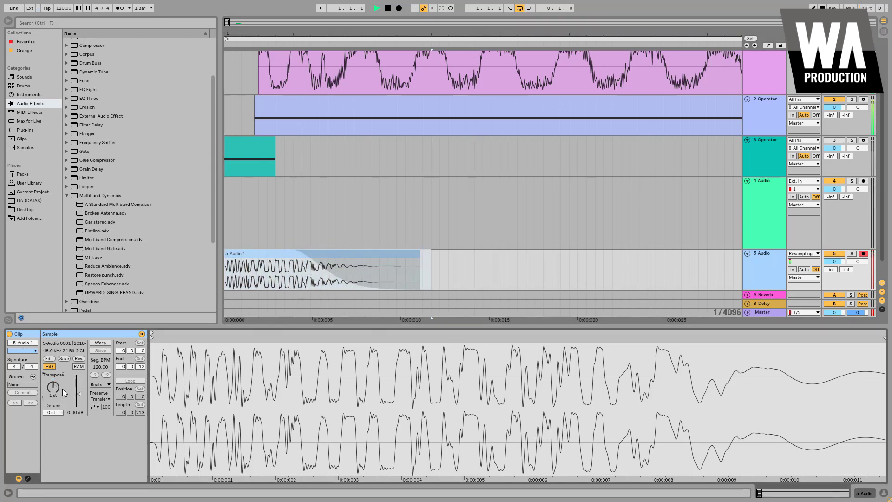
{"action": "key", "text": "Up"}
{"action": "key", "text": "Down"}
{"action": "key", "text": "Down"}
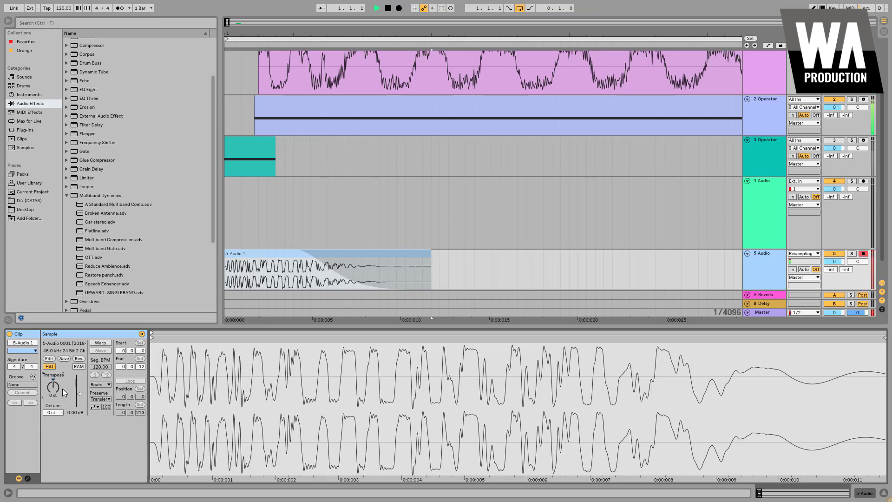
{"action": "key", "text": "Down"}
{"action": "key", "text": "Down"}
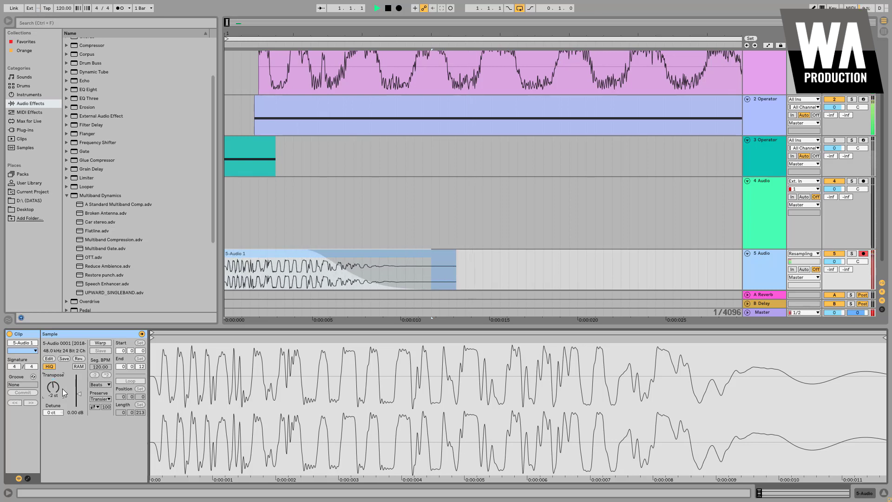
{"action": "key", "text": "Down"}
{"action": "key", "text": "Up"}
{"action": "key", "text": "Up"}
{"action": "key", "text": "Up"}
{"action": "key", "text": "Down"}
{"action": "key", "text": "Down"}
{"action": "key", "text": "space"}
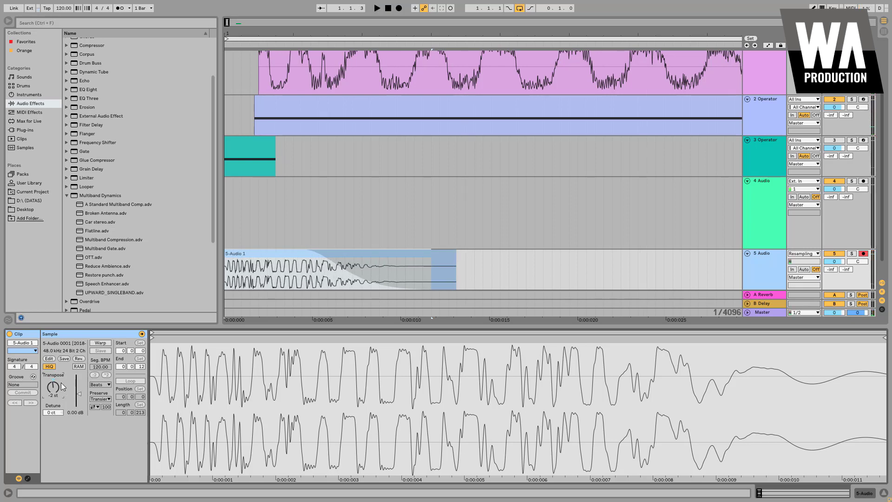
- Hide the clip's sample view and the browser so the layered snare tracks fill the arrangement
{"action": "left_click", "coordinate": [224, 227]}
{"action": "left_click_drag", "start_coordinate": [222, 227], "coordinate": [152, 207]}
{"action": "left_click", "coordinate": [883, 493]}
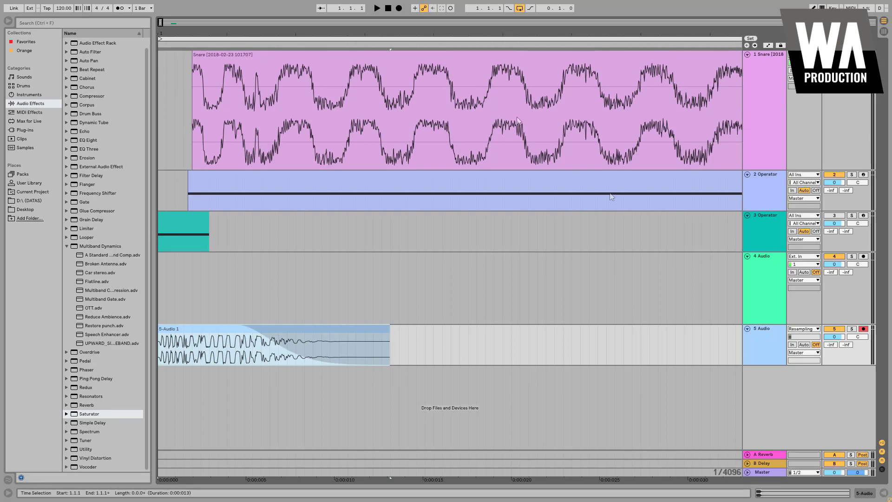
{"action": "left_click_drag", "start_coordinate": [390, 33], "coordinate": [390, 11]}
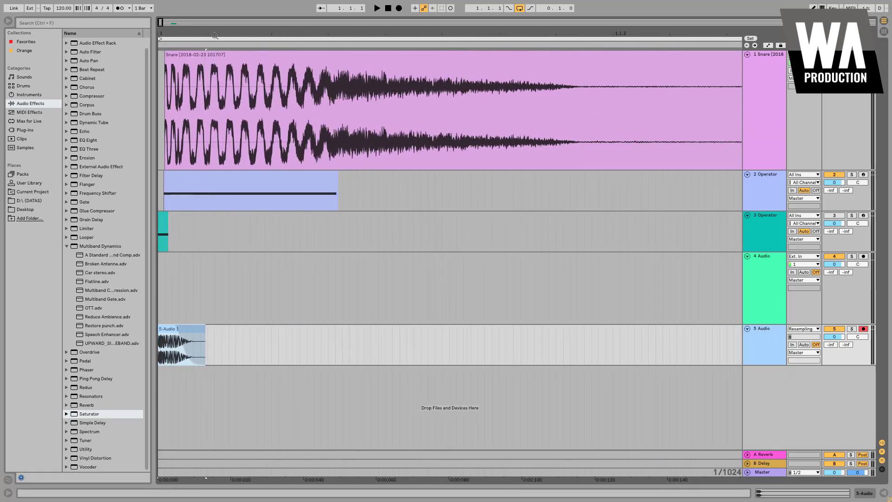
{"action": "left_click_drag", "start_coordinate": [290, 35], "coordinate": [290, 28]}
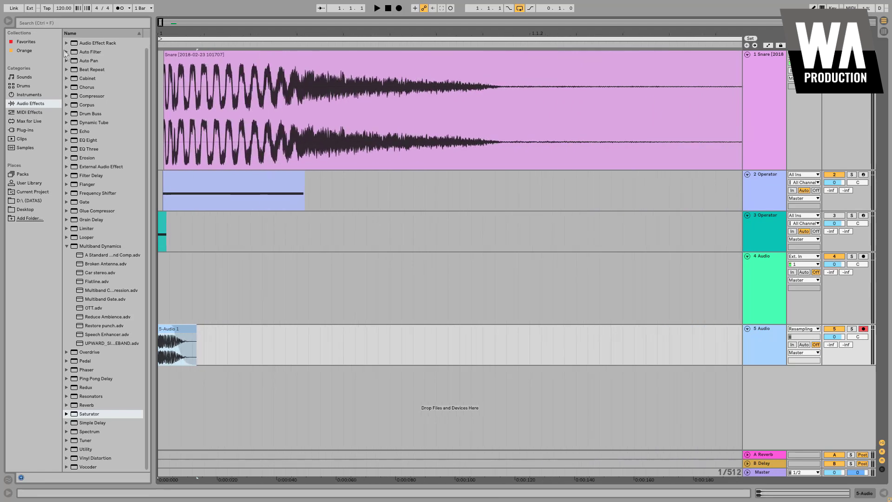
{"action": "left_click", "coordinate": [9, 20]}
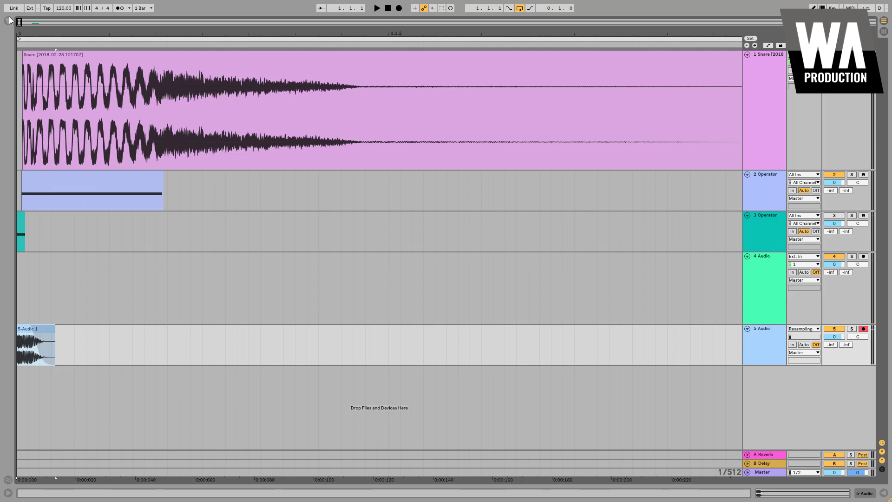
{"action": "left_click_drag", "start_coordinate": [29, 35], "coordinate": [28, 69]}
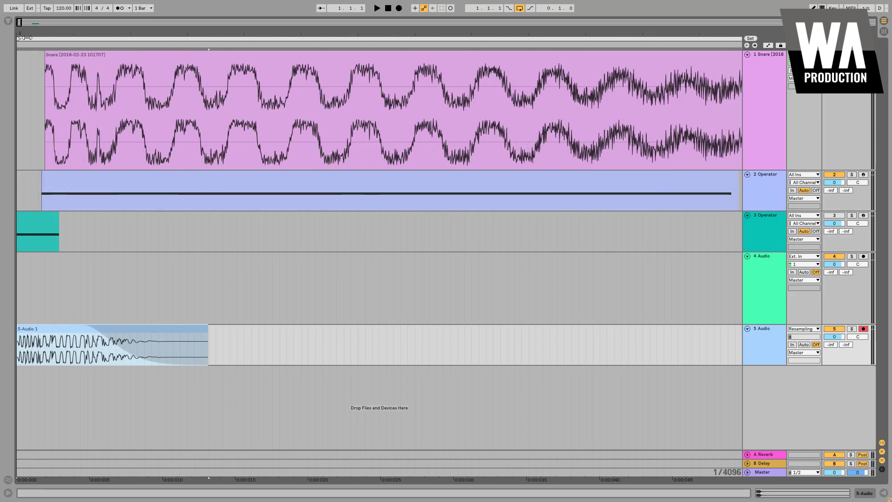
- Show the 3 Operator track's devices and examine how the transient layers line up with the full snare clip
{"action": "left_click", "coordinate": [771, 218]}
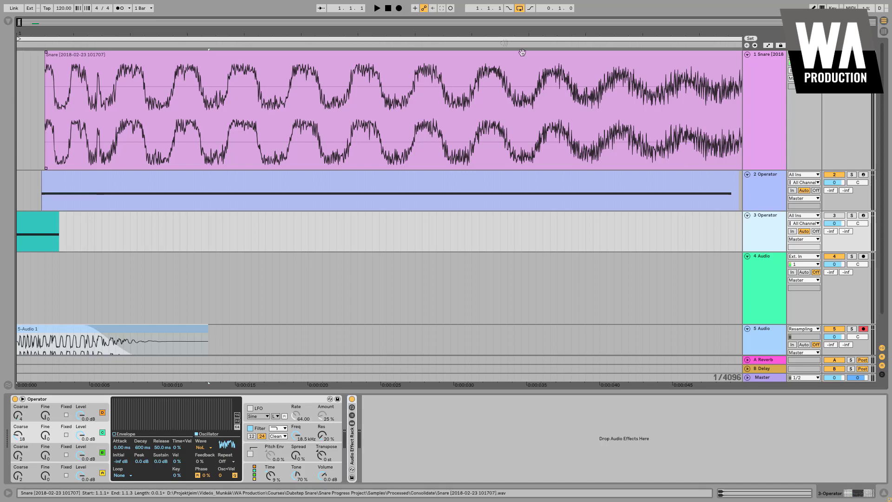
{"action": "left_click_drag", "start_coordinate": [391, 34], "coordinate": [254, 21]}
{"action": "scroll", "coordinate": [294, 121], "scroll_direction": "down", "scroll_amount": 1}
{"action": "left_click_drag", "start_coordinate": [521, 23], "coordinate": [493, 11]}
{"action": "left_click_drag", "start_coordinate": [241, 68], "coordinate": [255, 96]}
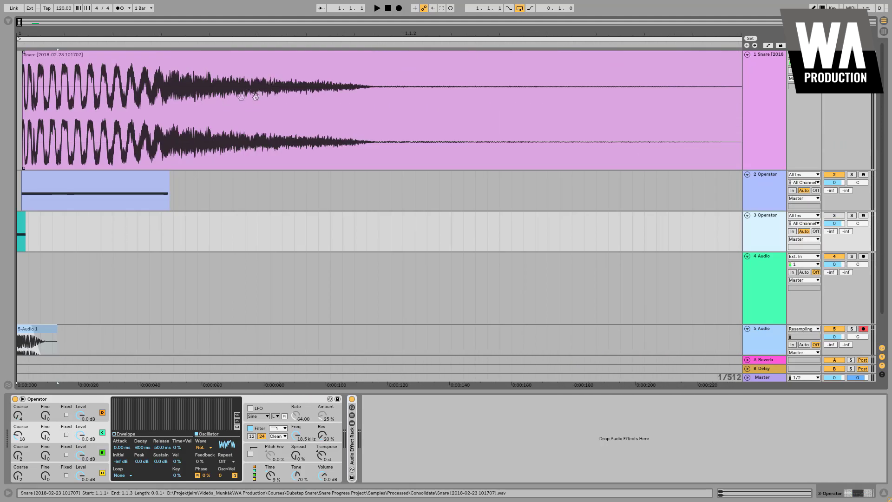